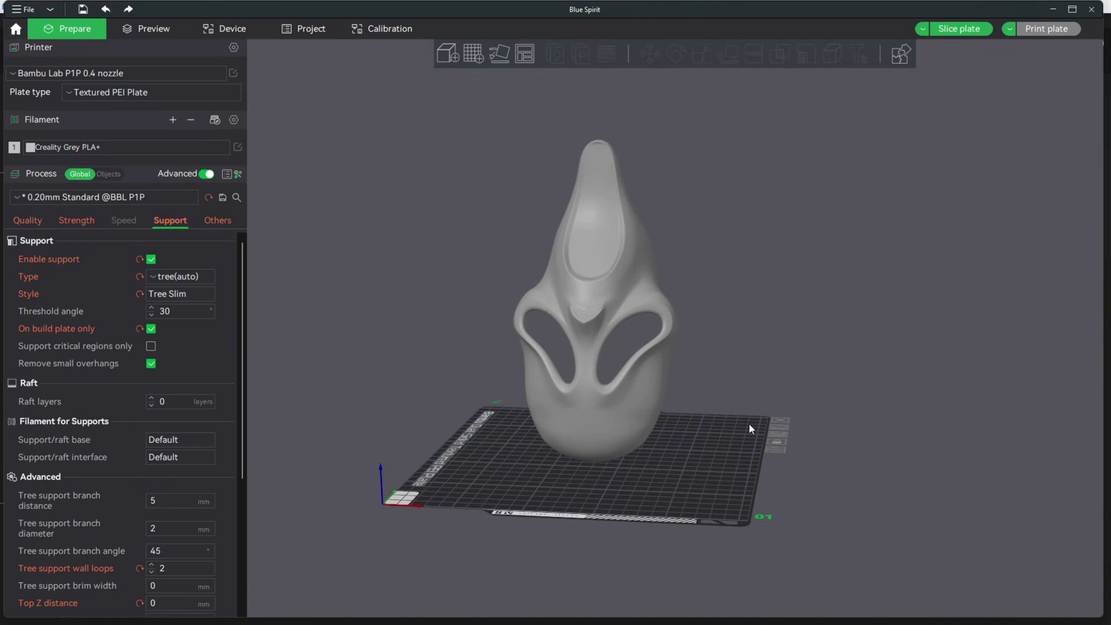
Bring UltiMaker Cura forward and orbit to inspect the mask's red overhangs at 42°.
mouse_move(846, 618)
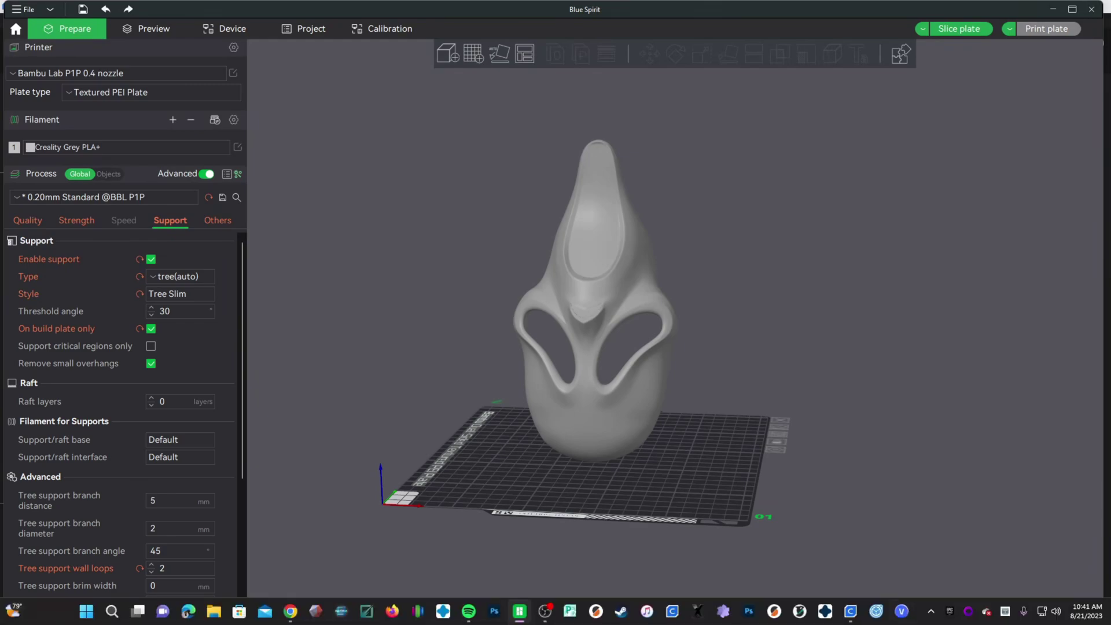
left_click(851, 613)
right_click_drag(682, 384, 386, 381)
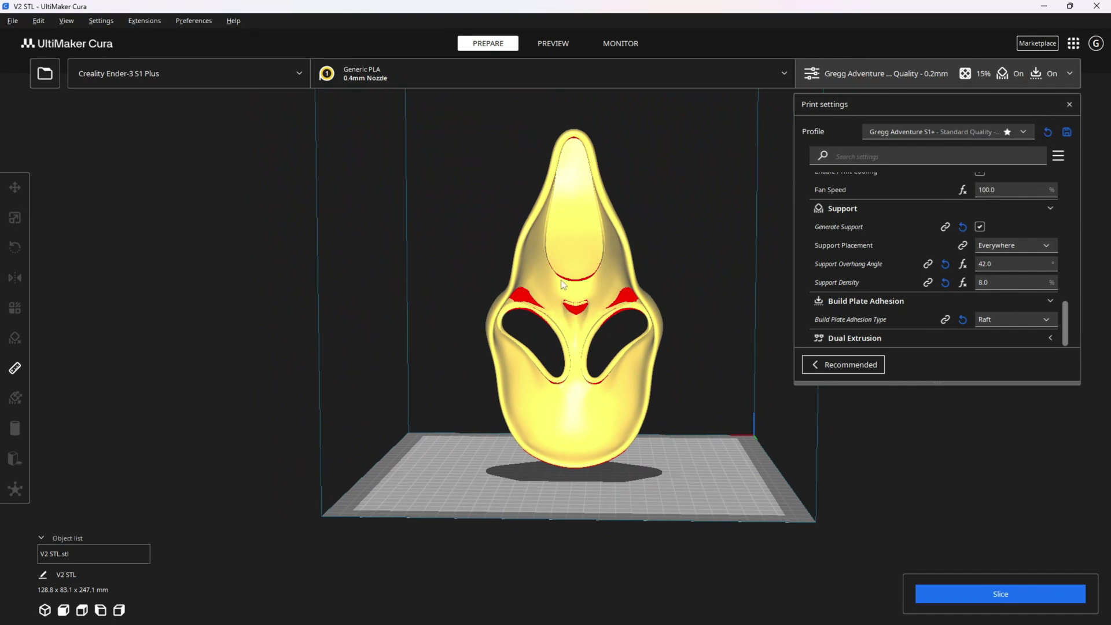
right_click_drag(717, 464, 704, 406)
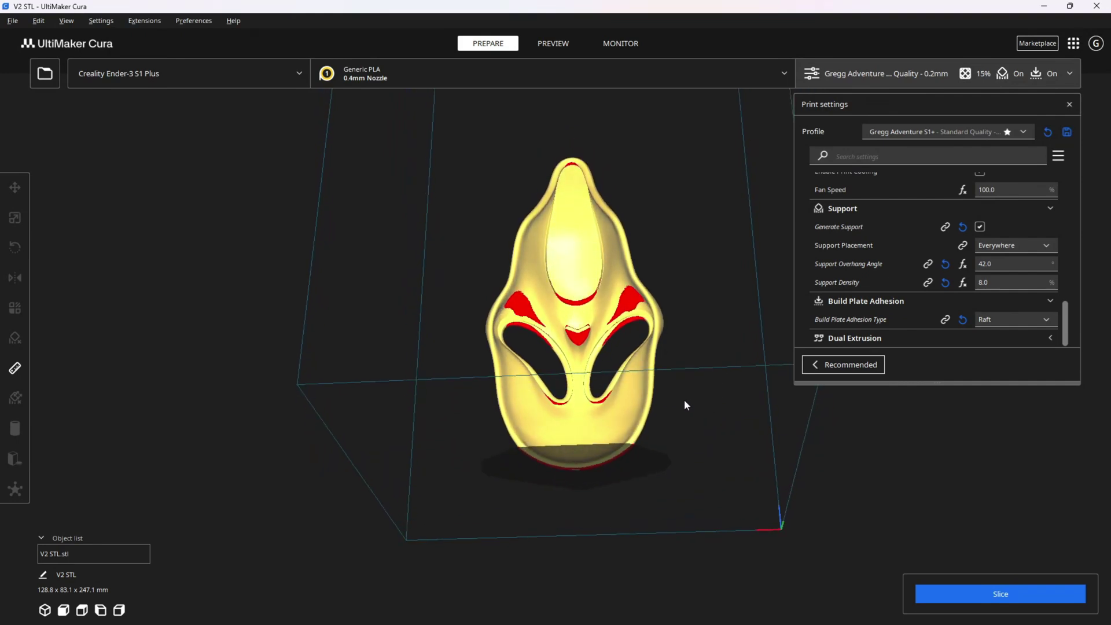
left_click(984, 263)
Change Cura's support overhang angle to 35° and tilt the view to check overhangs.
type("42")
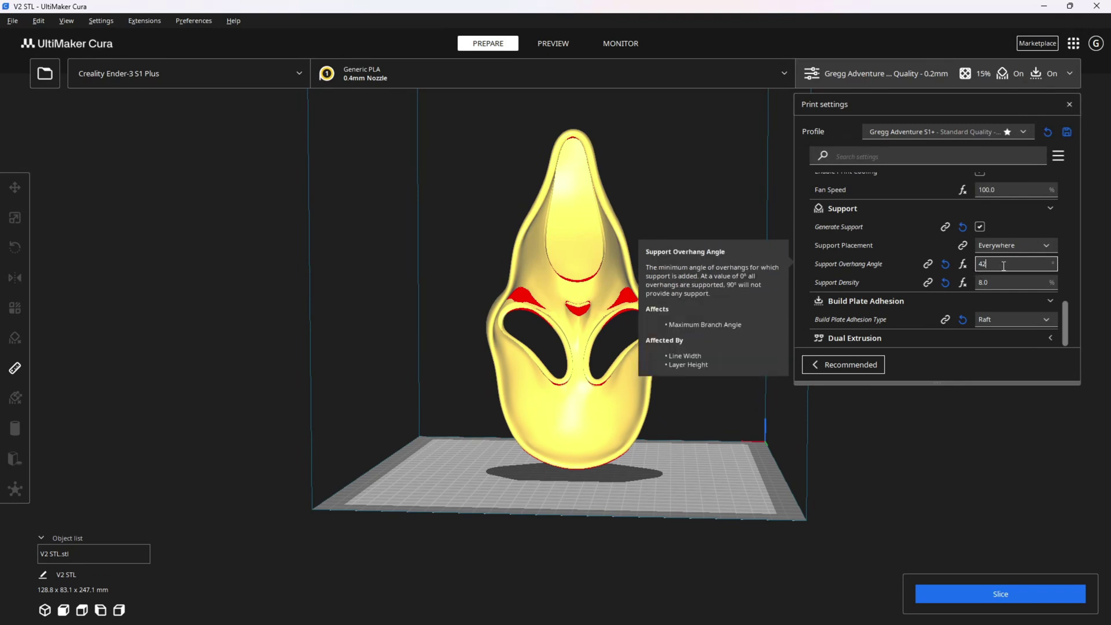
type("35")
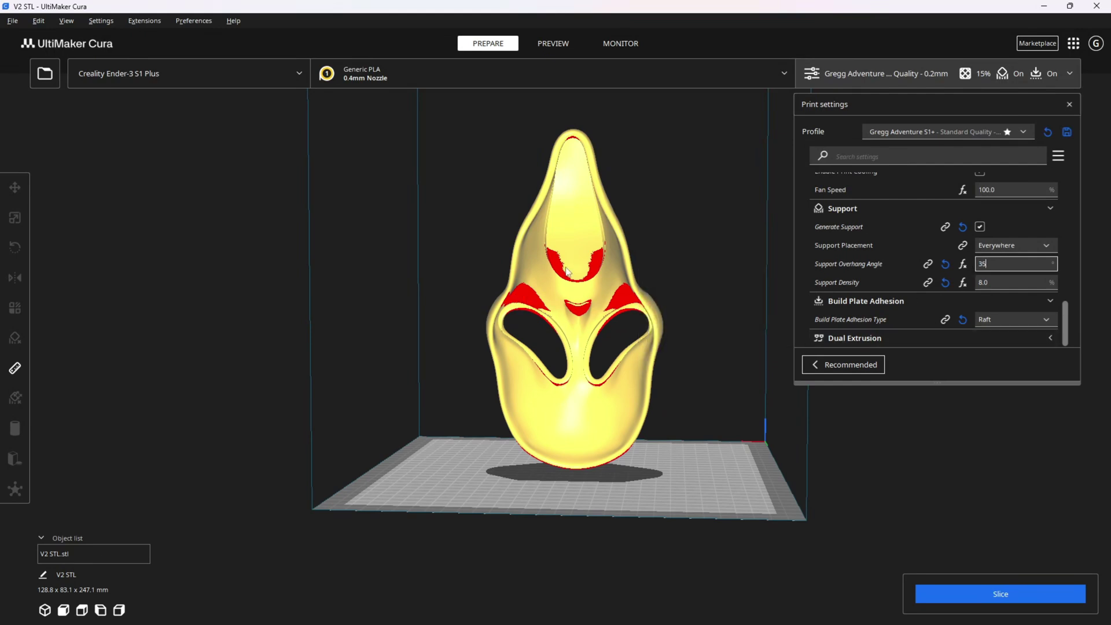
right_click_drag(649, 411, 729, 464)
Raise the support overhang angle to 65° and check the mask from a low side view.
left_click_drag(998, 264, 972, 266)
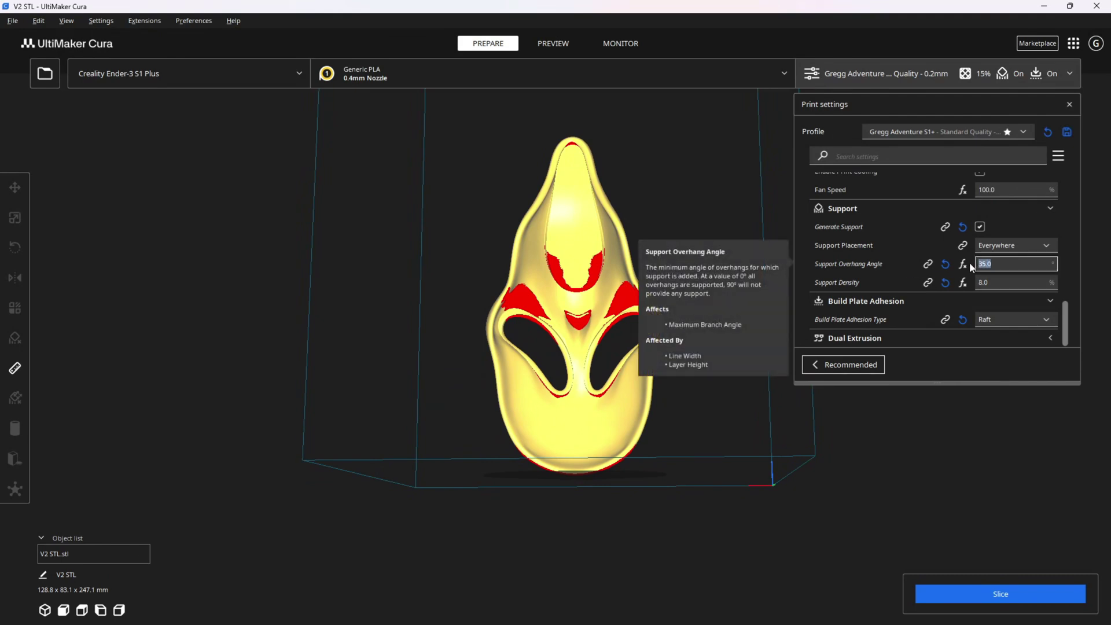
type("55")
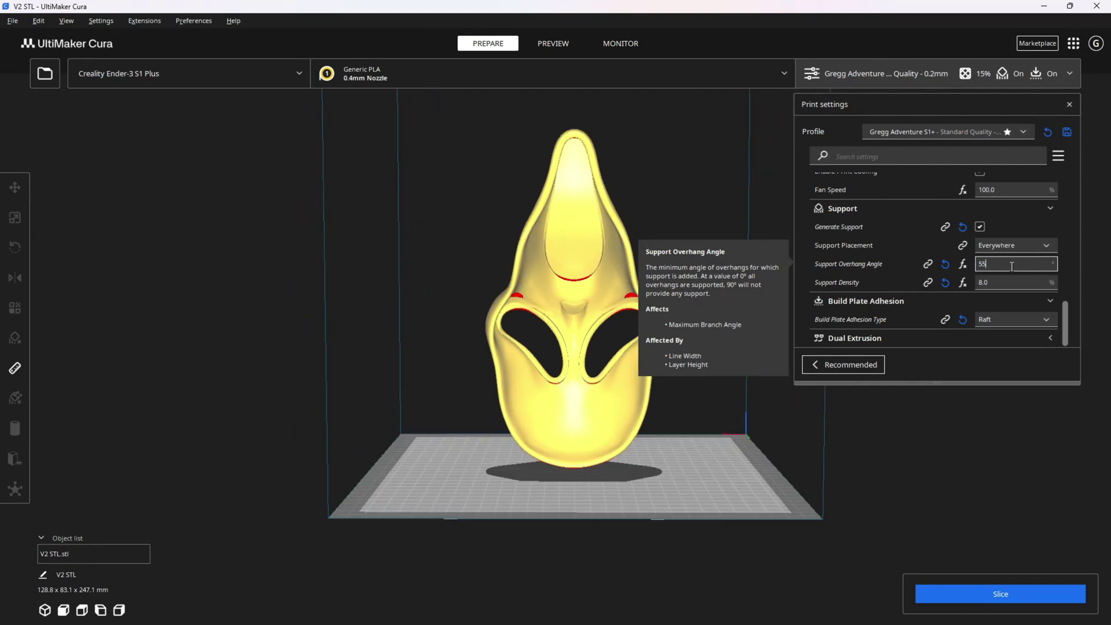
type("65")
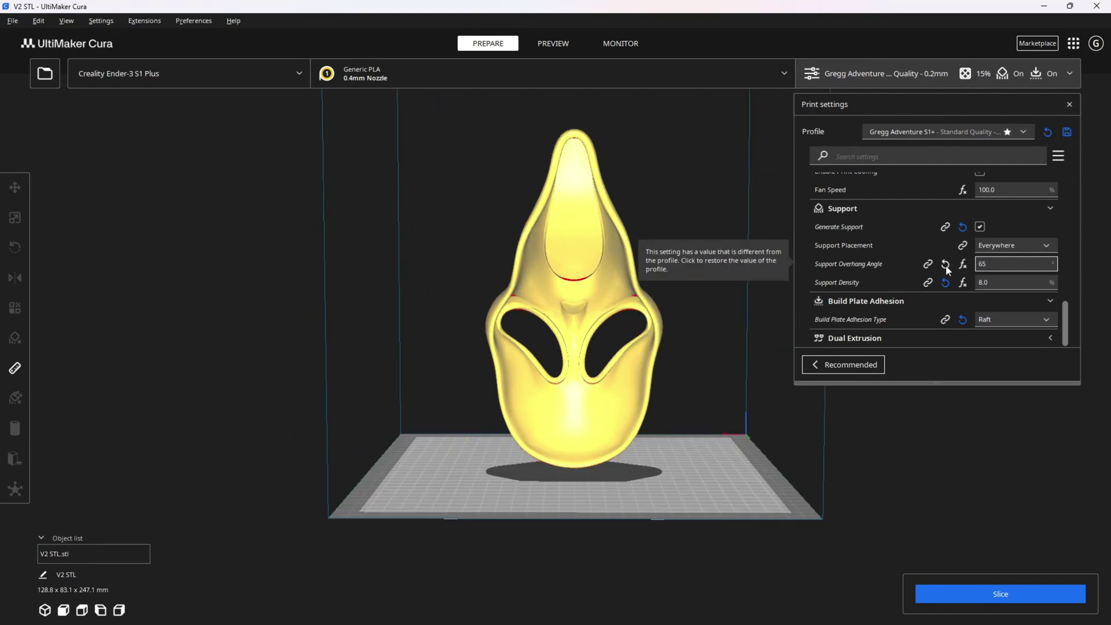
right_click_drag(779, 485, 626, 397)
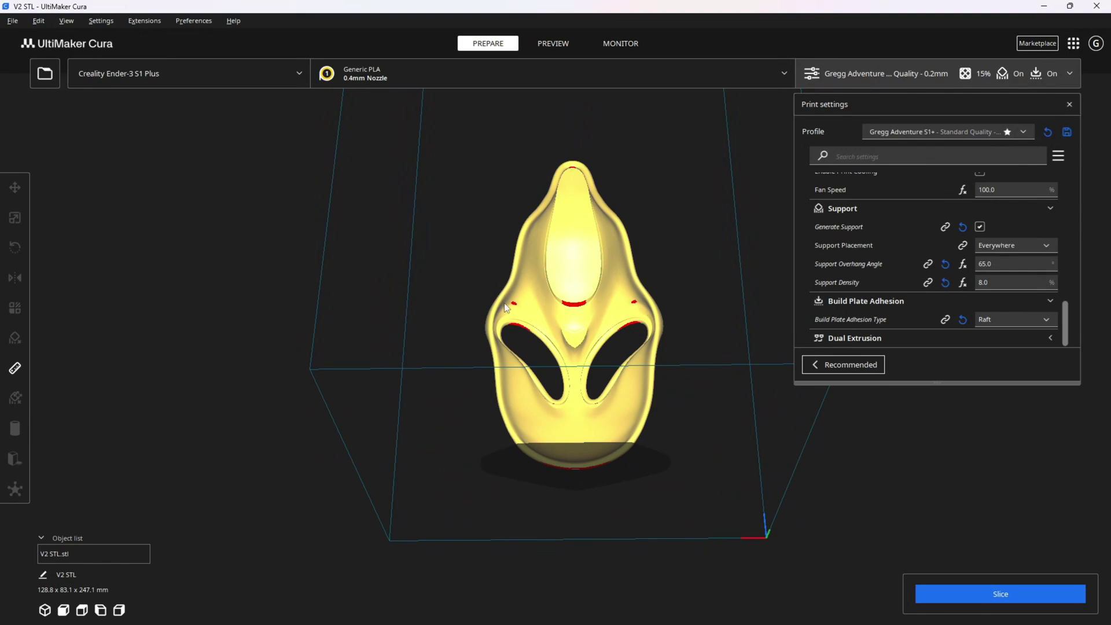
right_click_drag(588, 454, 886, 573)
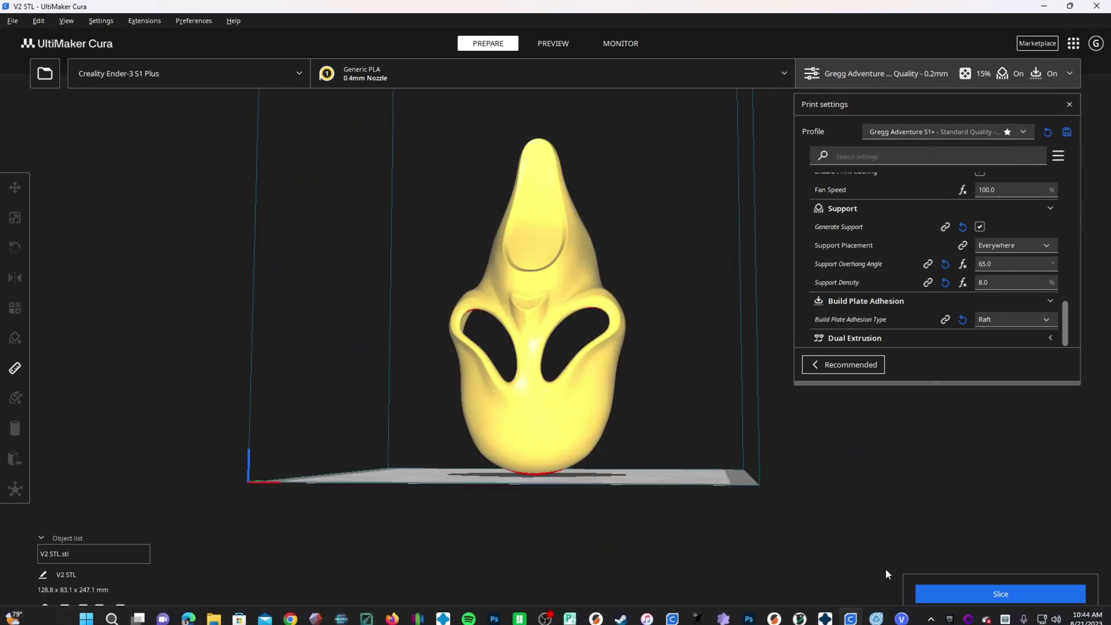
left_click(519, 611)
Change Bambu Studio's support threshold angle from 30° to 35° and orbit around the plate.
left_click_drag(755, 475, 618, 481)
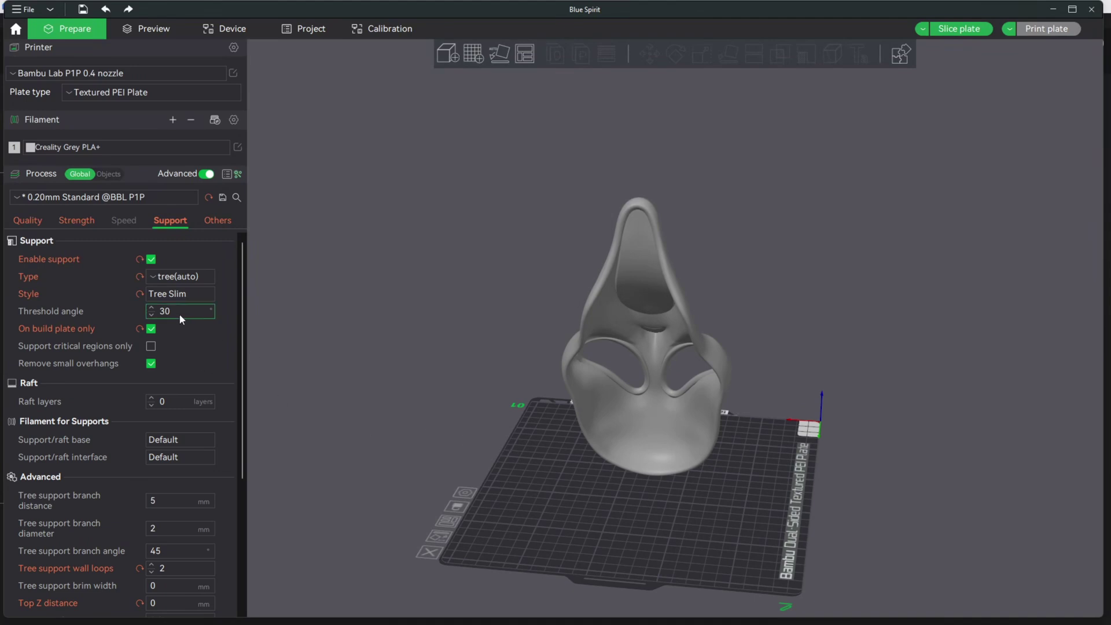
key("BackSpace")
type("5")
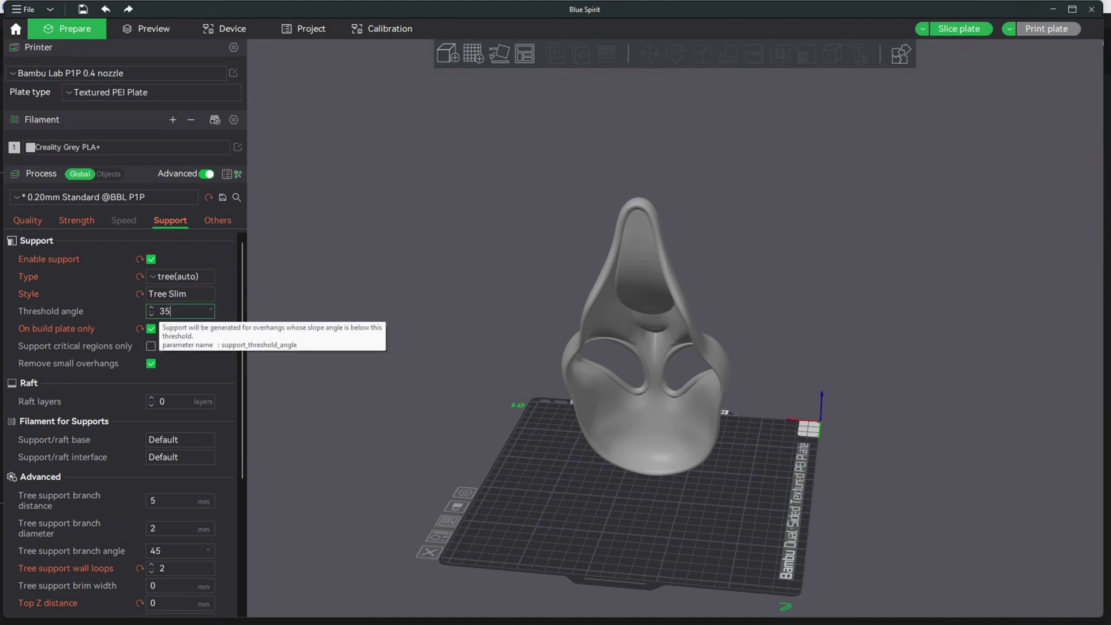
left_click_drag(561, 487, 567, 461)
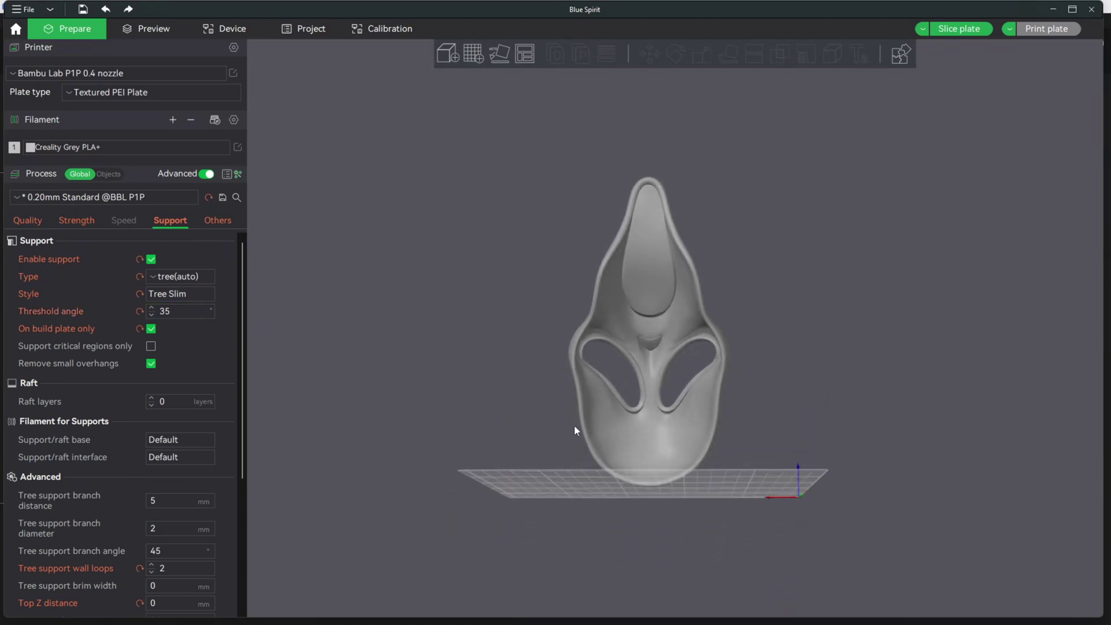
left_click_drag(749, 463, 727, 474)
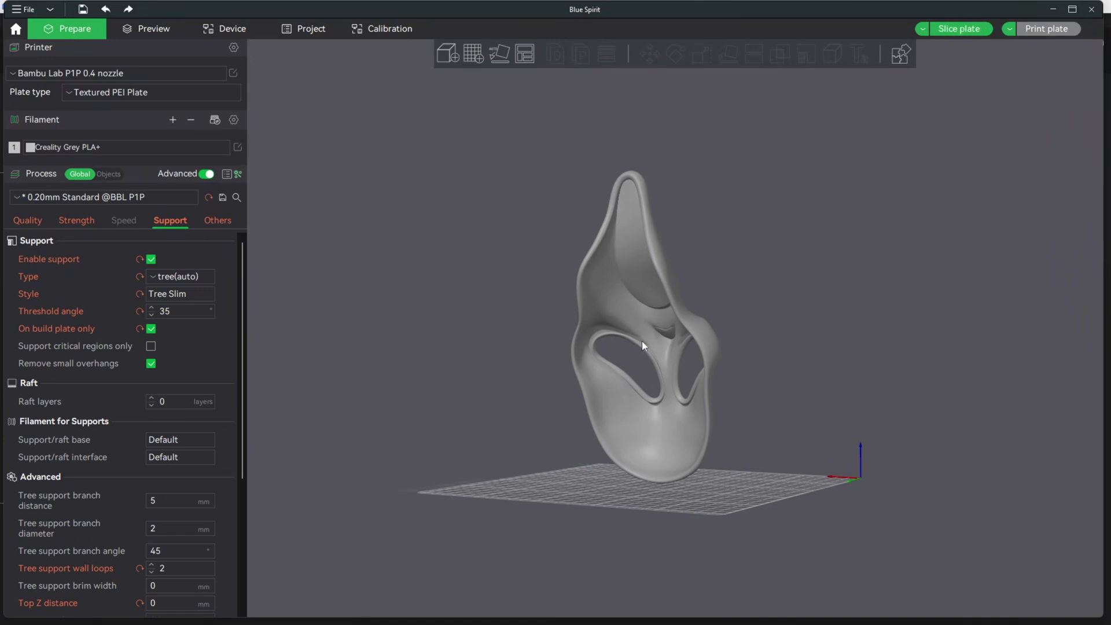
left_click(637, 297)
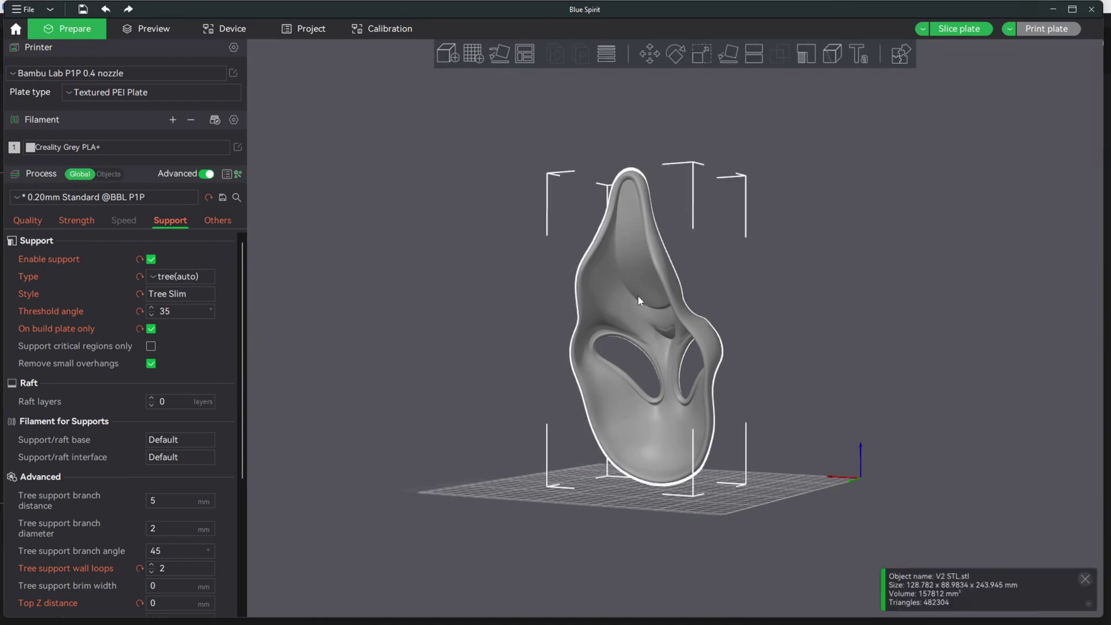
Show the mask's overhangs with Support Painting and orbit to inspect the red areas.
left_click(806, 53)
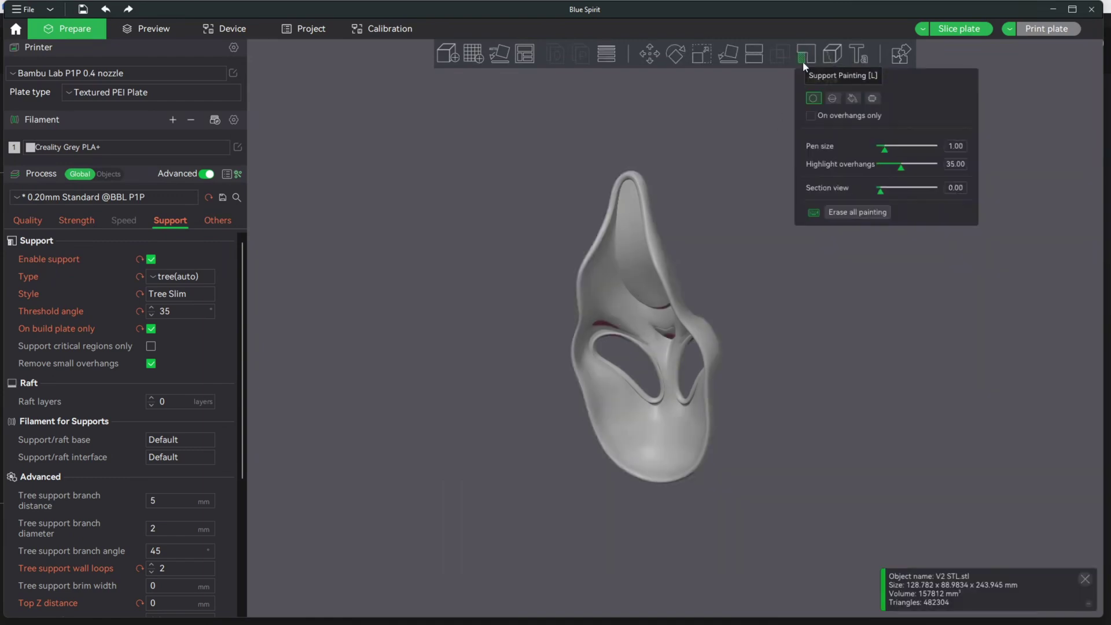
mouse_move(768, 456)
left_mouse_down()
mouse_move(814, 425)
mouse_move(766, 429)
left_mouse_up()
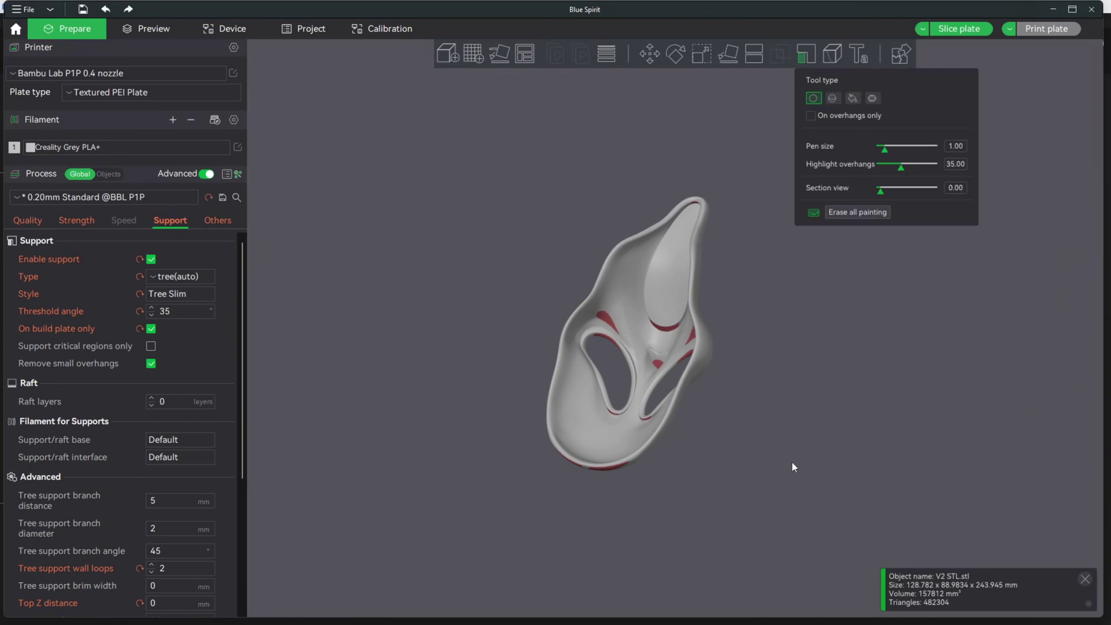
left_click_drag(793, 464, 837, 466)
Show the mask's position of 128, 128, 122.74 mm with the Move tool and orbit the view.
left_click(652, 55)
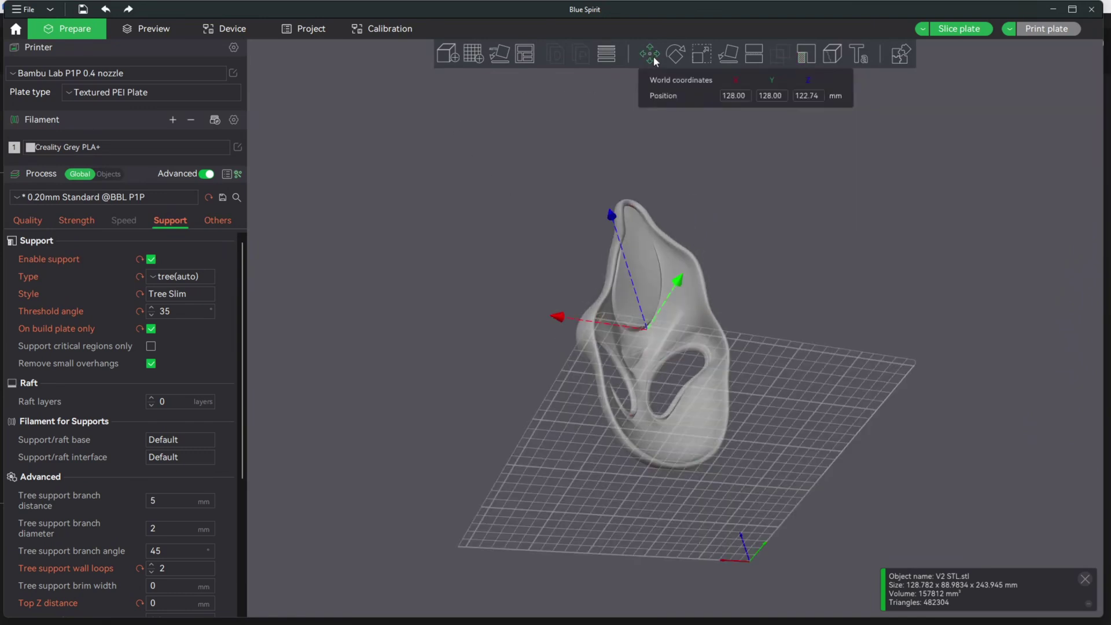
left_click_drag(779, 469, 617, 488)
left_click_drag(719, 382, 708, 456)
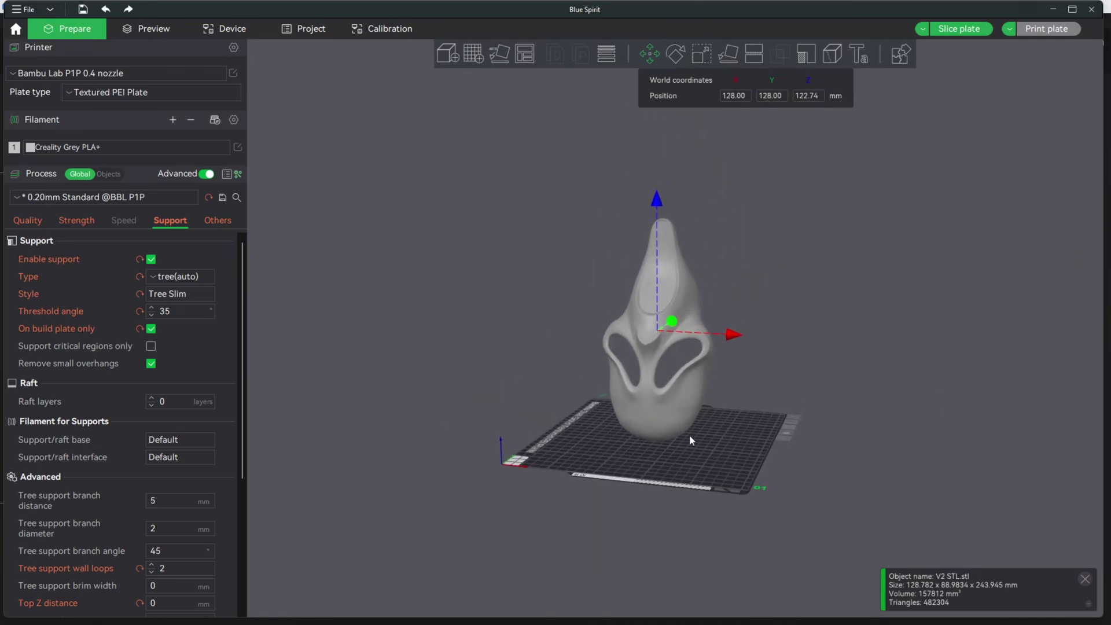
Lower the threshold angle to 25°, deselect the mask, and zoom in on the plate.
double_click(165, 315)
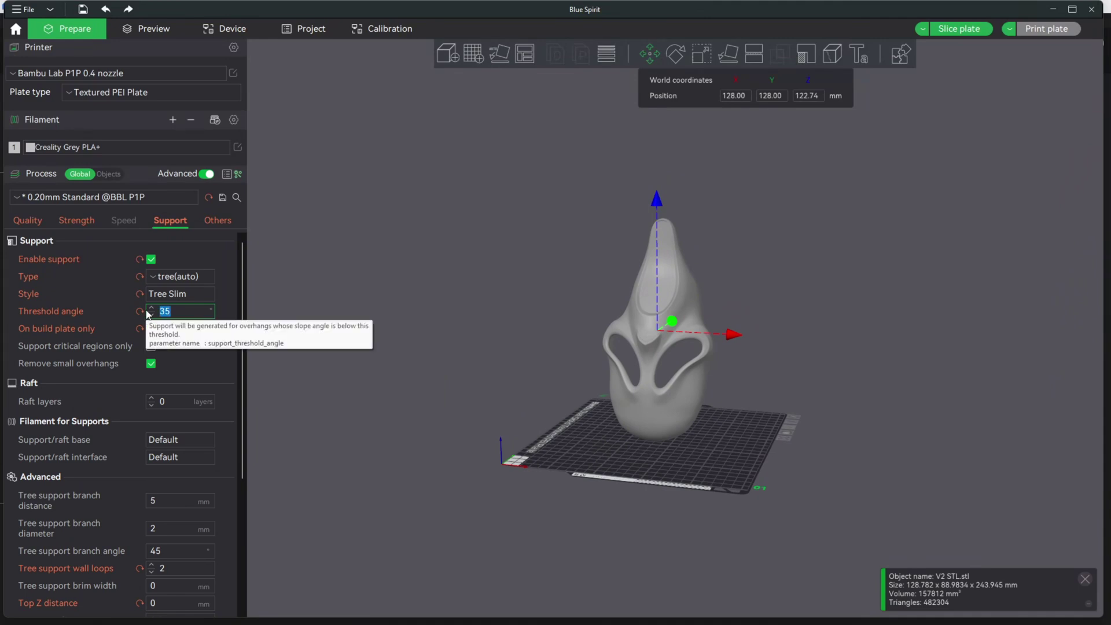
type("25")
left_click(707, 446)
mouse_move(708, 446)
left_mouse_down()
mouse_move(665, 447)
mouse_move(719, 461)
mouse_move(615, 462)
mouse_move(585, 442)
mouse_move(721, 462)
left_mouse_up()
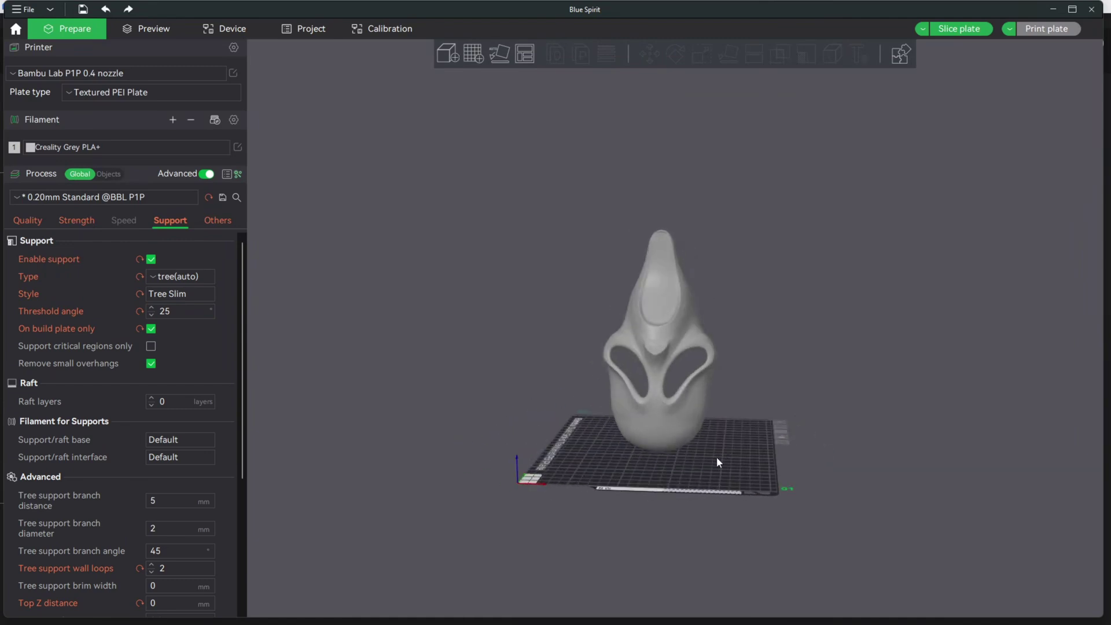
scroll(721, 461, "up", 5)
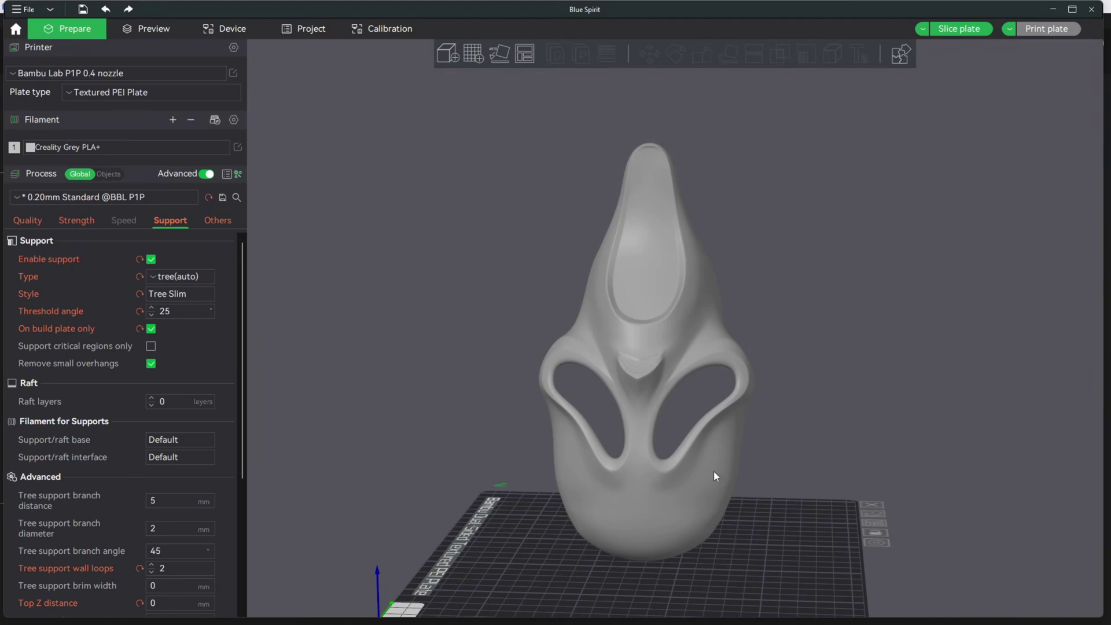
Enable View > Show Overhang to highlight the mask's overhangs in red.
left_click(46, 14)
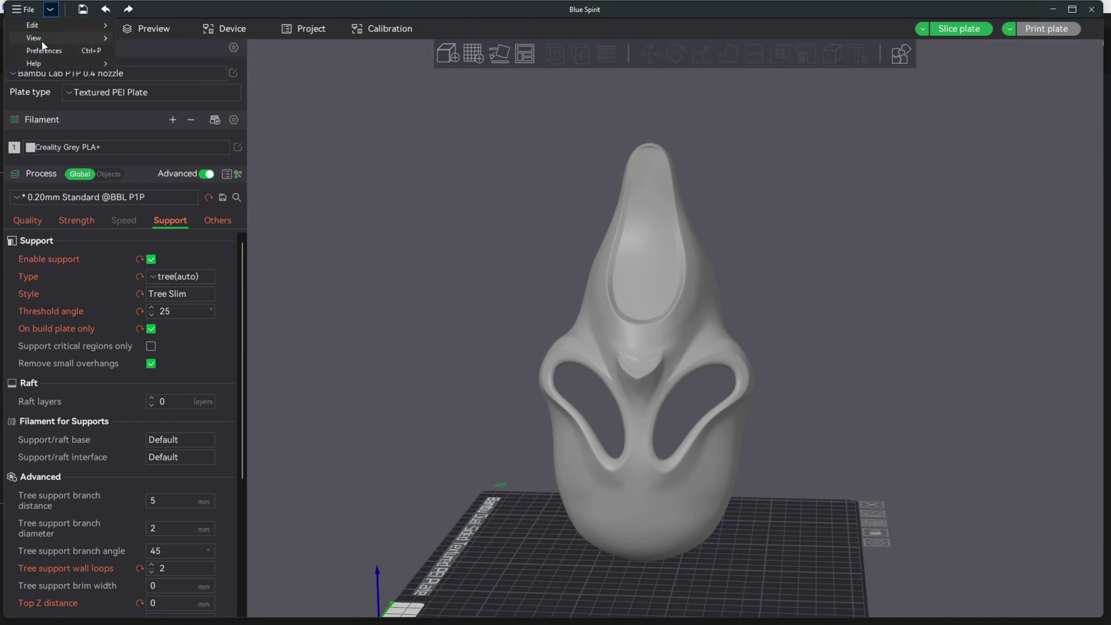
mouse_move(43, 45)
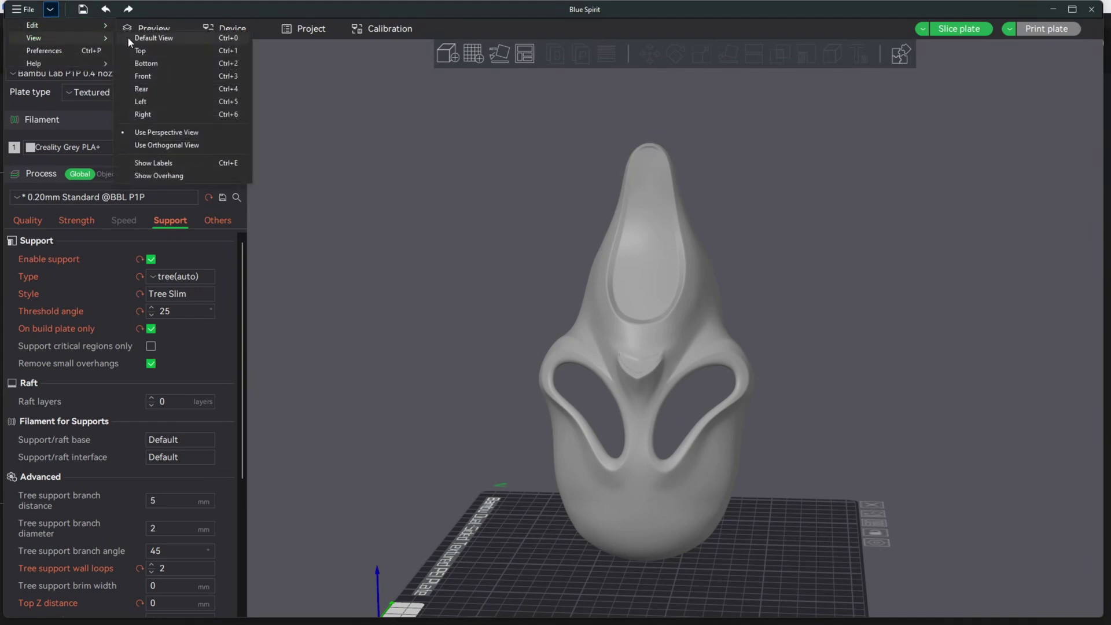
left_click(166, 176)
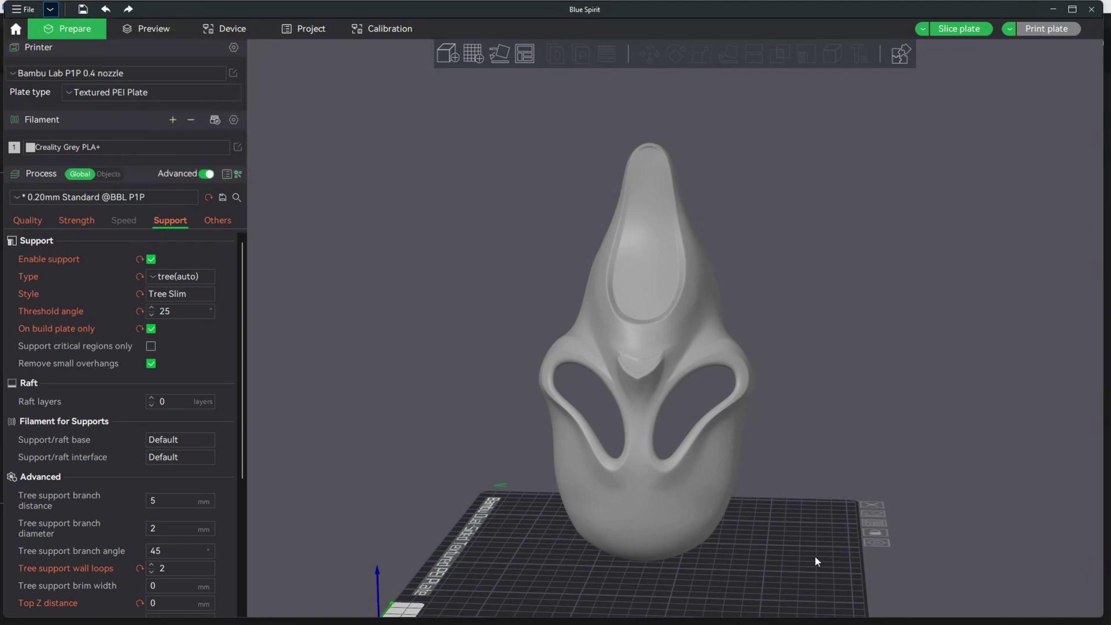
Orbit and zoom around the mask to check the red overhang areas.
left_click_drag(815, 556, 683, 522)
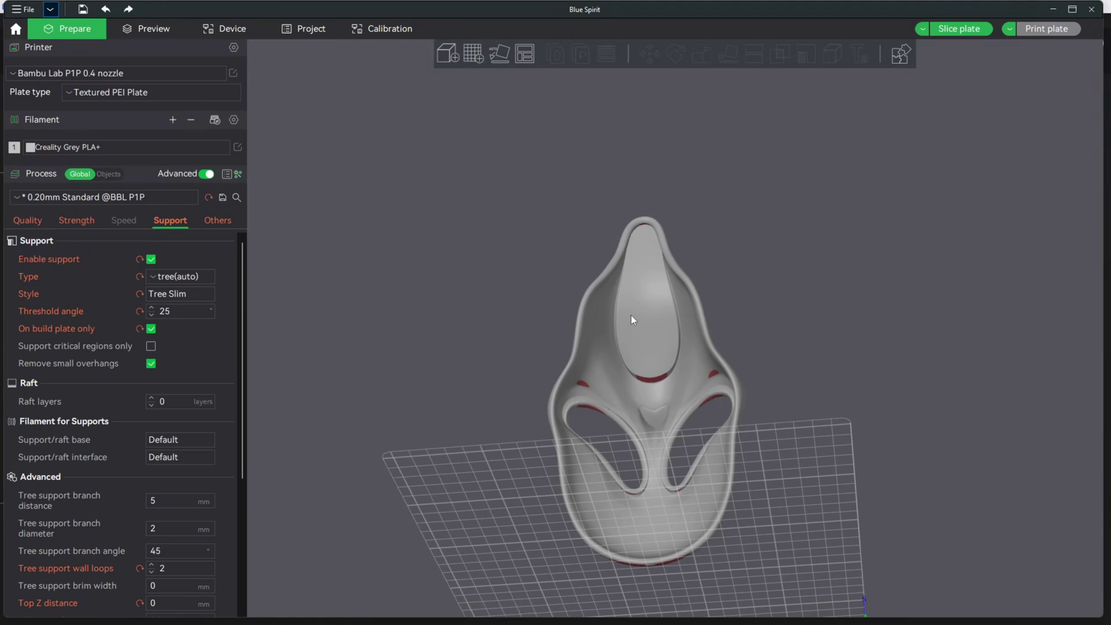
scroll(647, 223, "up", 3)
left_click_drag(436, 467, 636, 498)
scroll(711, 524, "down", 3)
scroll(716, 495, "up", 1)
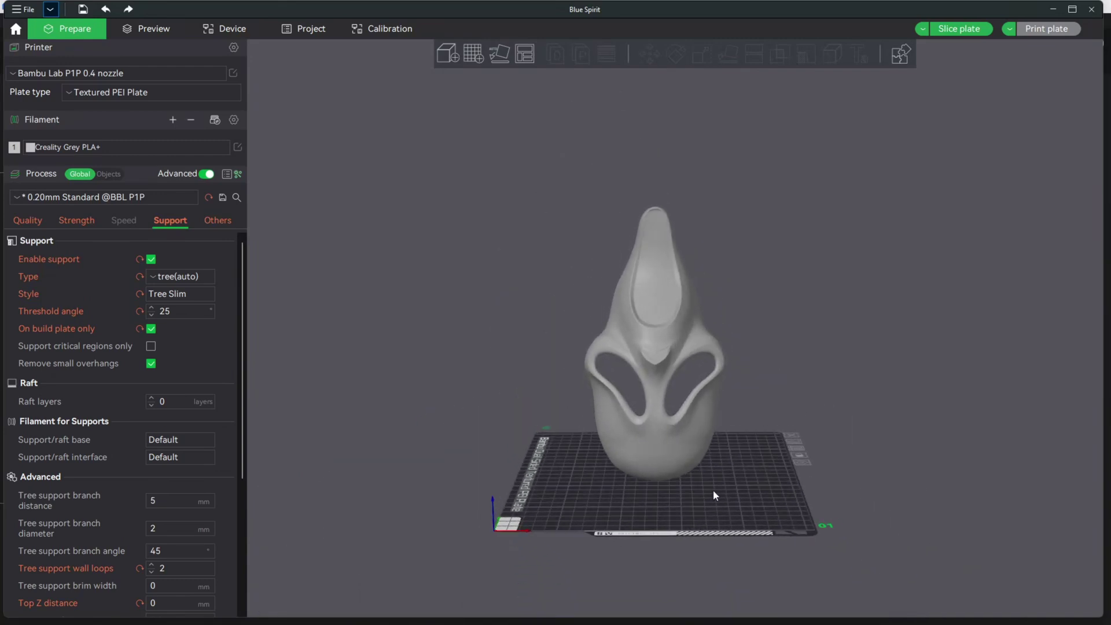
scroll(716, 496, "up", 1)
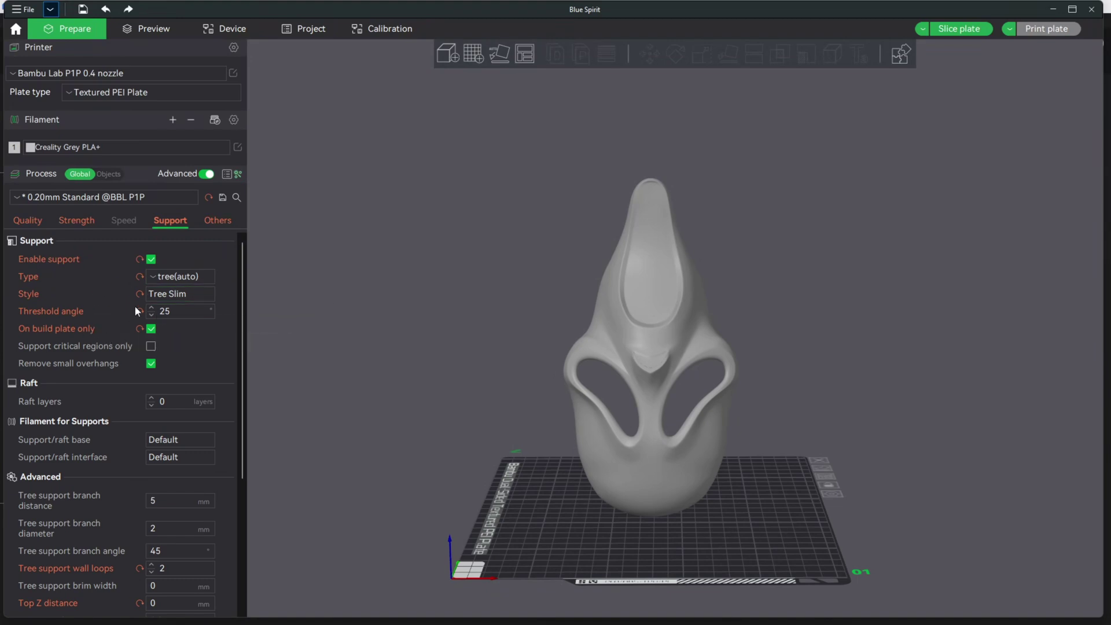
left_click(195, 315)
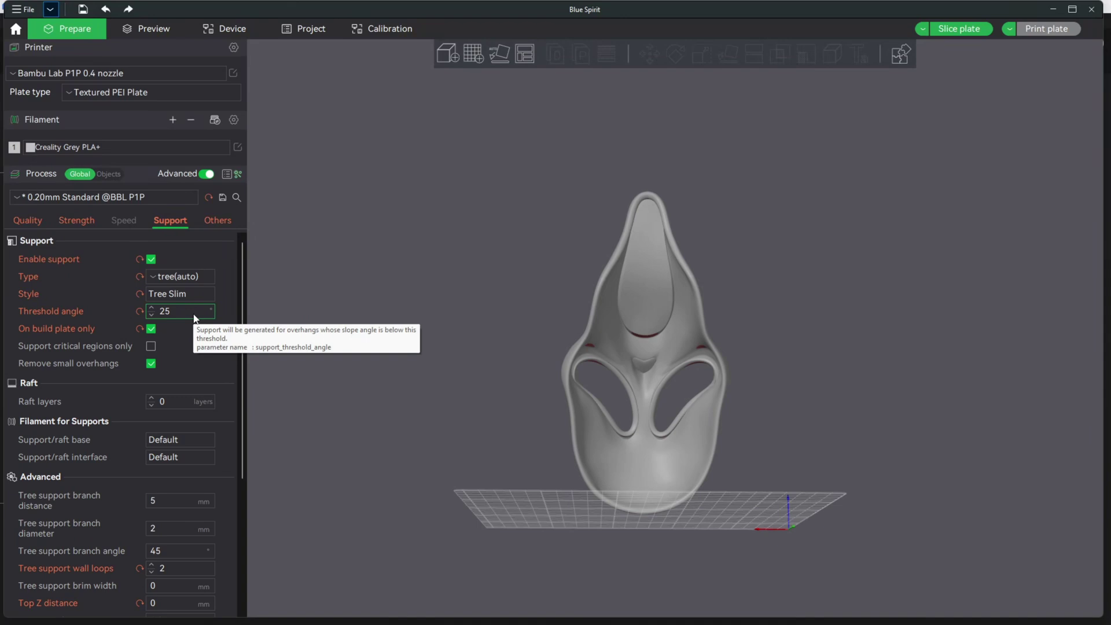
Set the threshold angle to 40° and view the mask's overhangs from above.
left_click_drag(195, 316, 155, 315)
type("40")
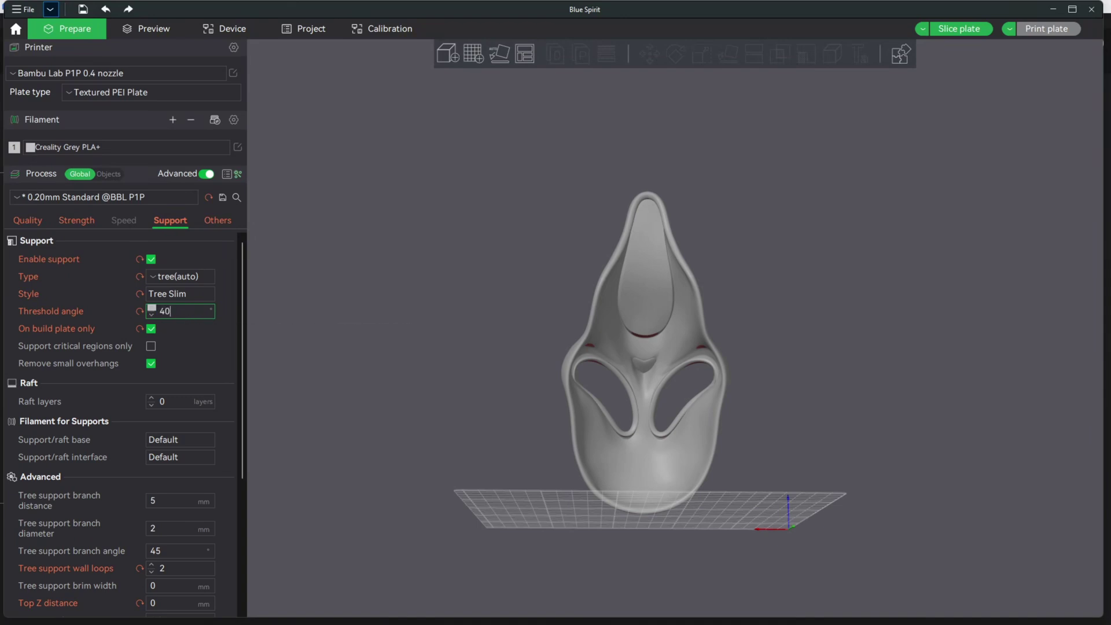
left_click(470, 454)
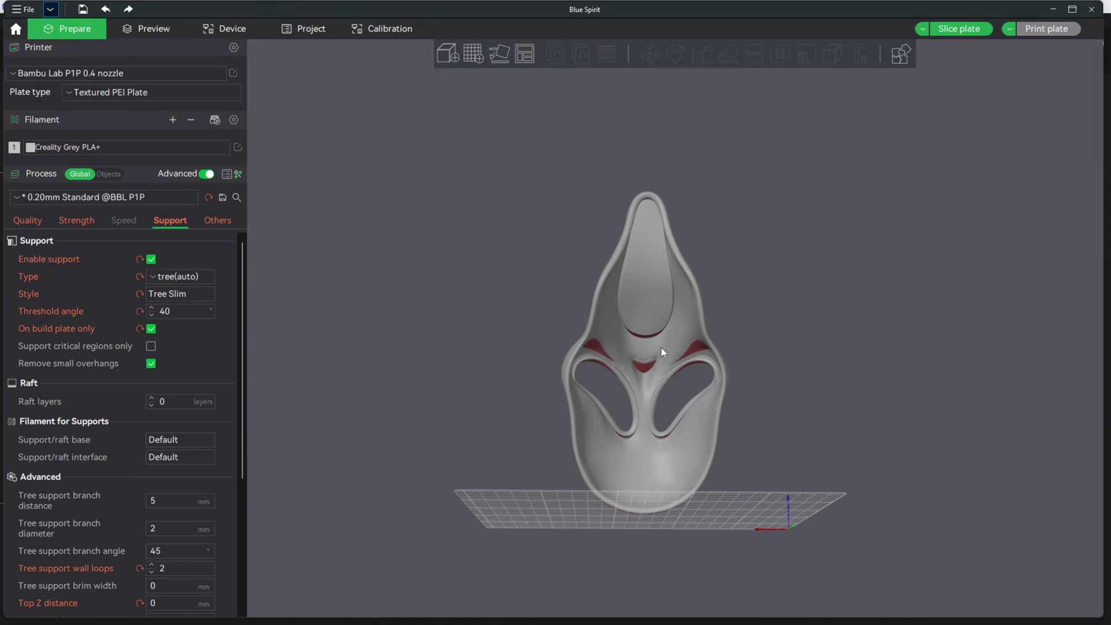
scroll(641, 217, "up", 3)
left_click_drag(663, 198, 811, 256)
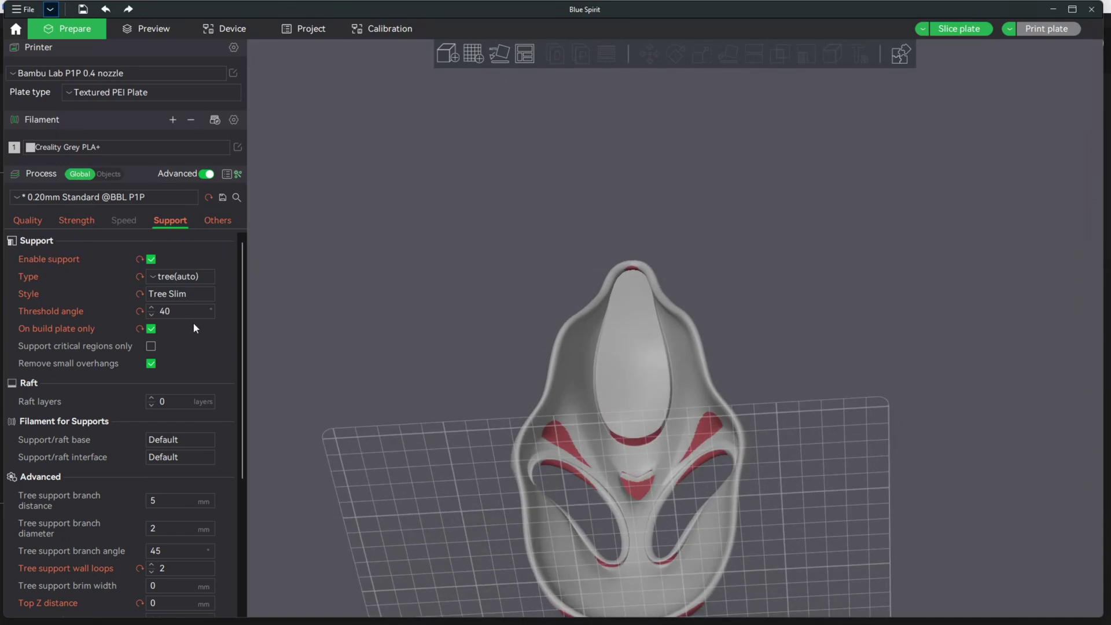
Try a 20° threshold angle to compare the flagged overhang areas.
left_click_drag(173, 312, 151, 311)
type("20")
left_click(485, 442)
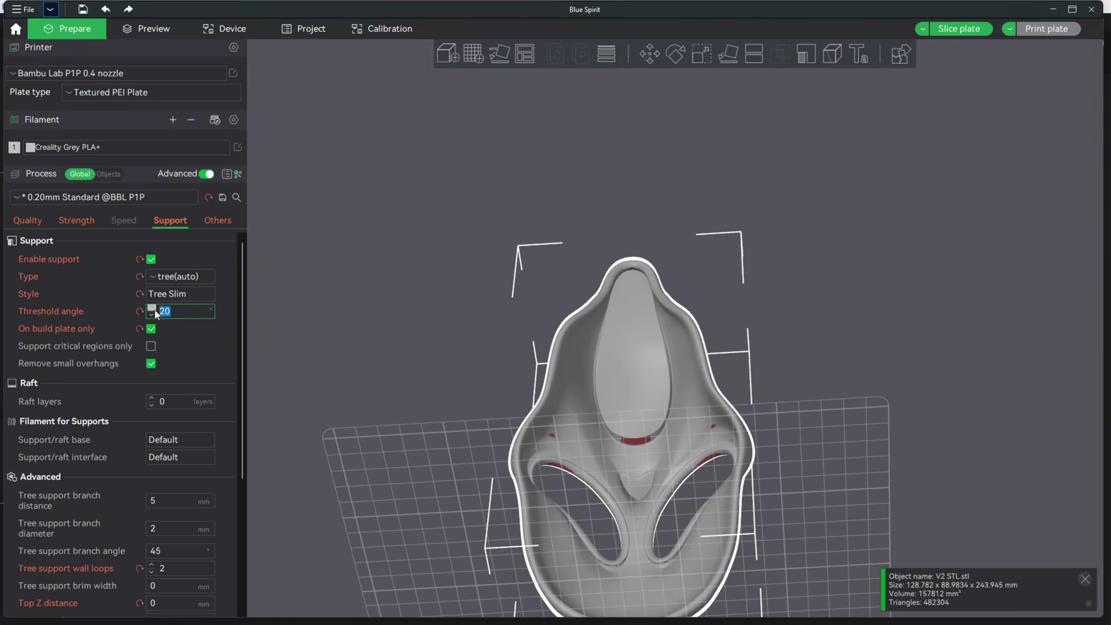
Settle the threshold angle at 35° and check the mask from a side view.
type("35")
left_click(620, 377)
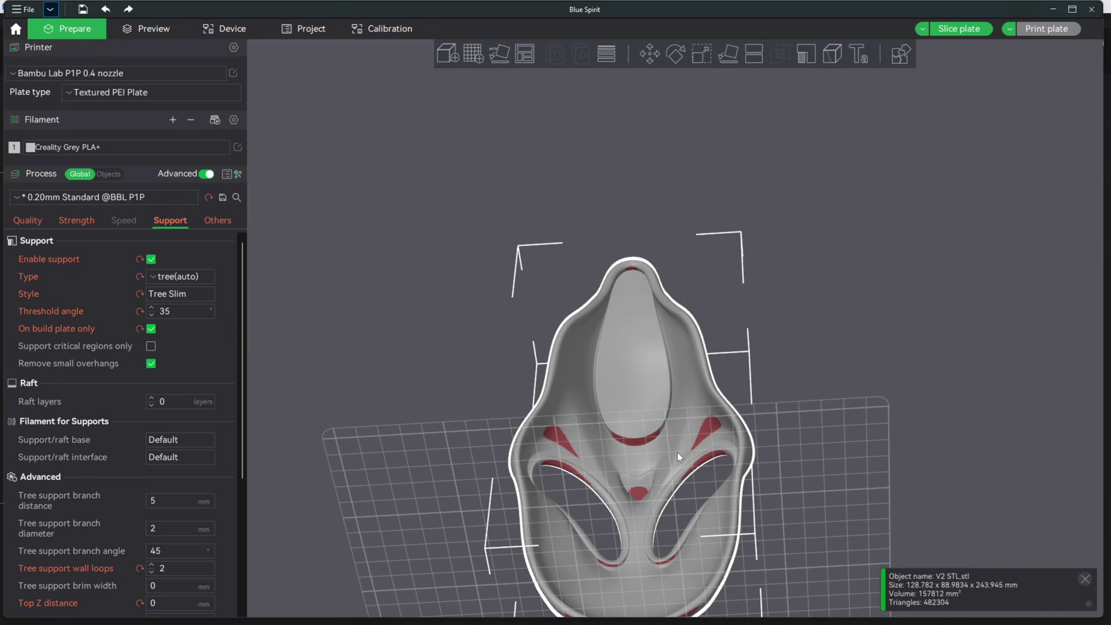
left_click_drag(804, 511, 938, 550)
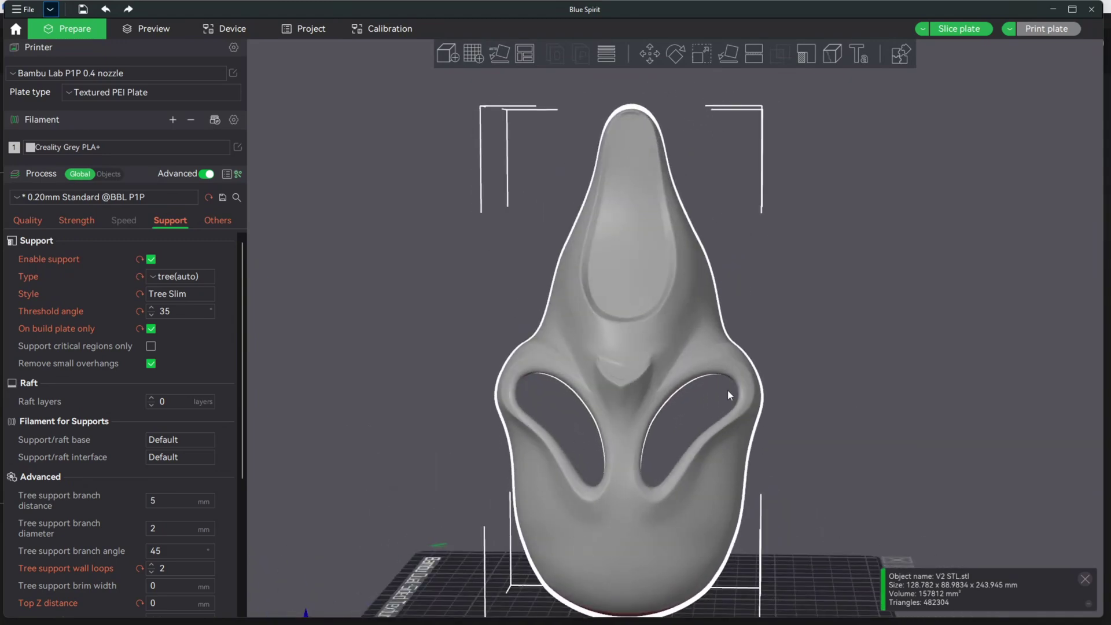
Orbit and zoom to a front view of the mask.
left_click_drag(817, 499, 689, 497)
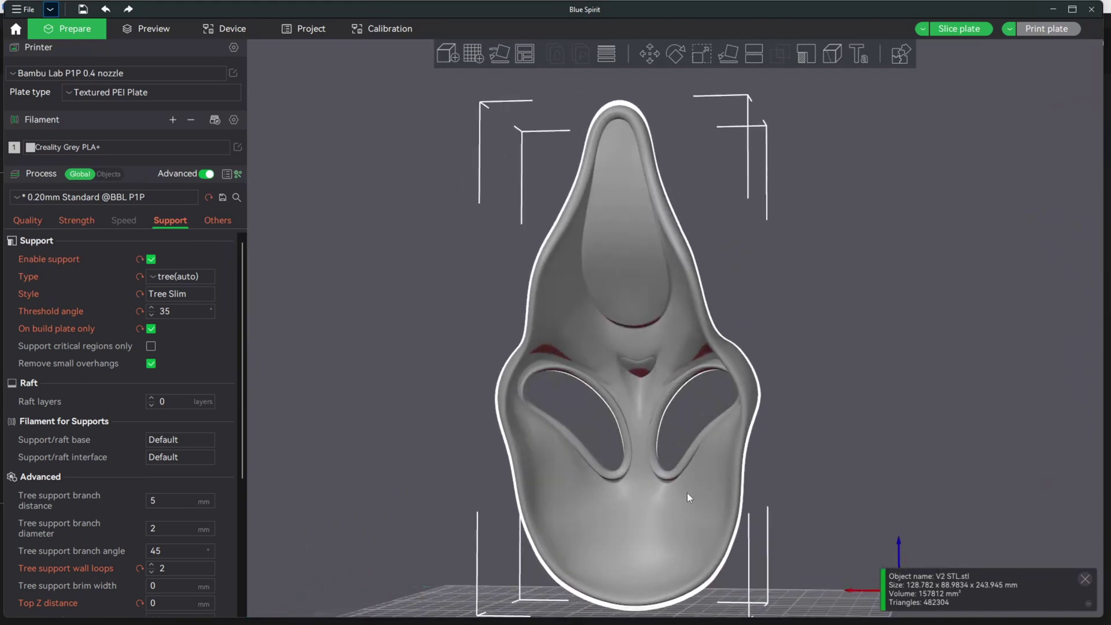
scroll(687, 492, "down", 5)
left_click_drag(740, 492, 510, 443)
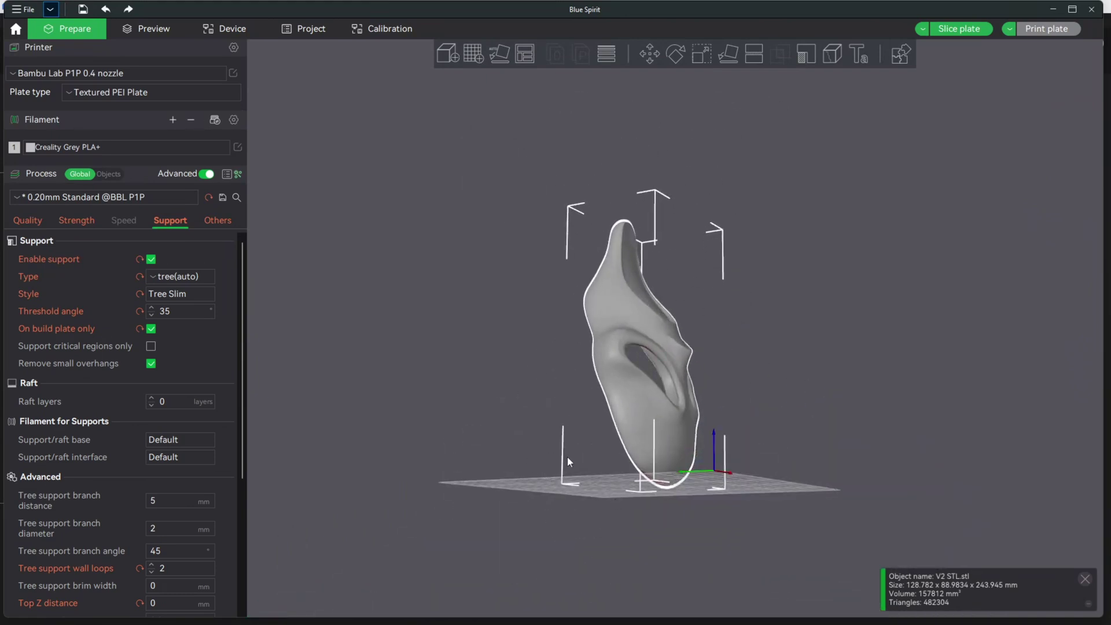
left_click_drag(623, 223, 613, 152)
scroll(668, 231, "up", 4)
scroll(669, 231, "up", 2)
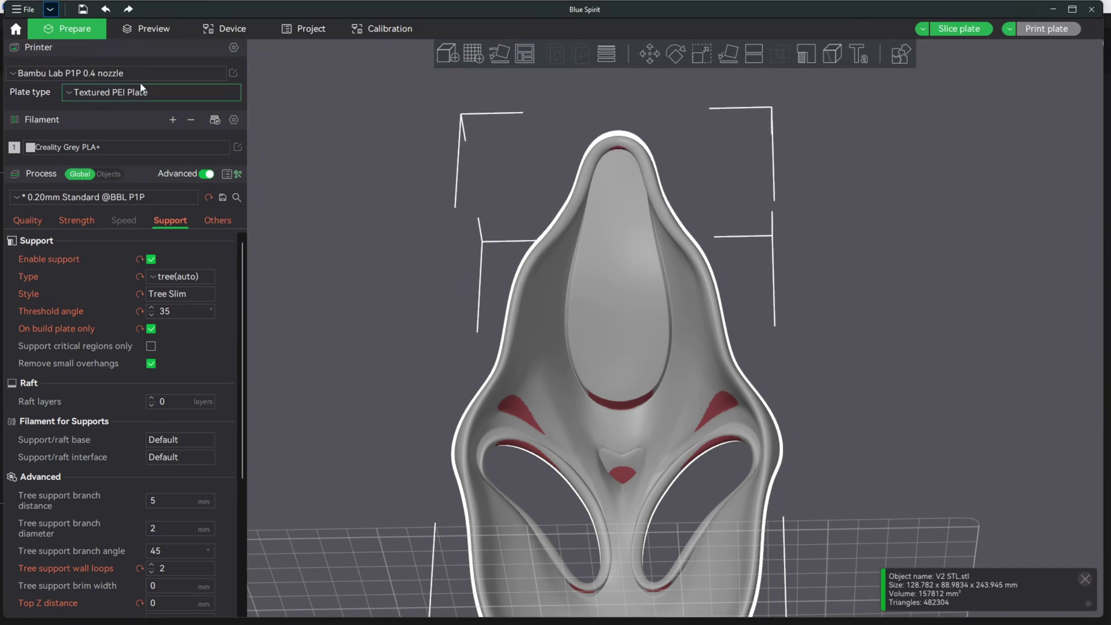
Toggle Show Overhang off and back on, and bring up Support Painting on the mask.
left_click(51, 9)
mouse_move(63, 37)
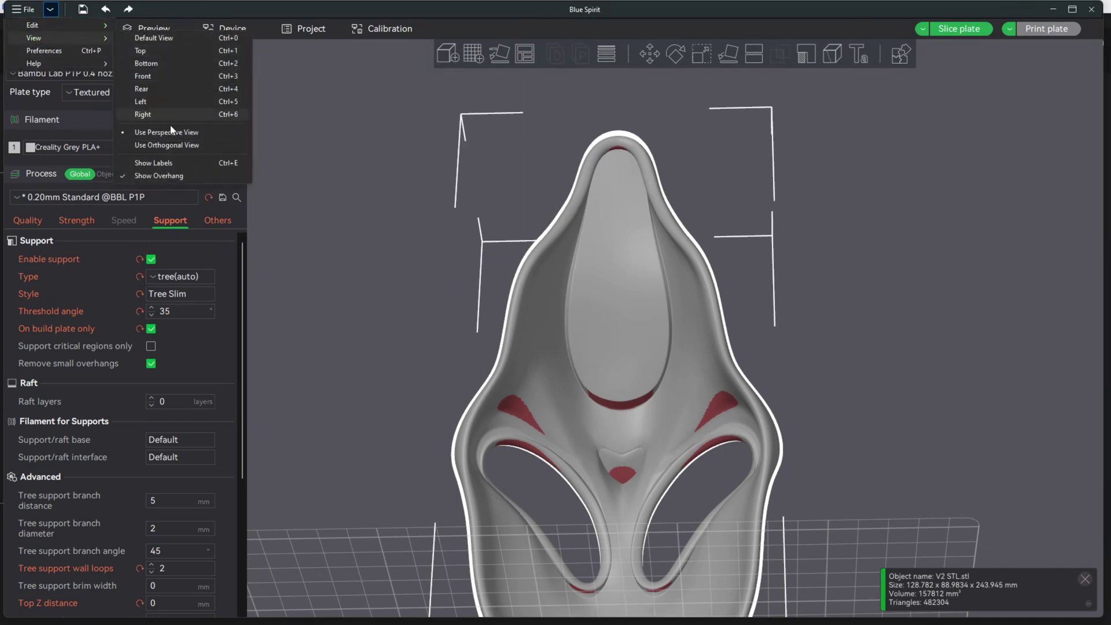
left_click(159, 176)
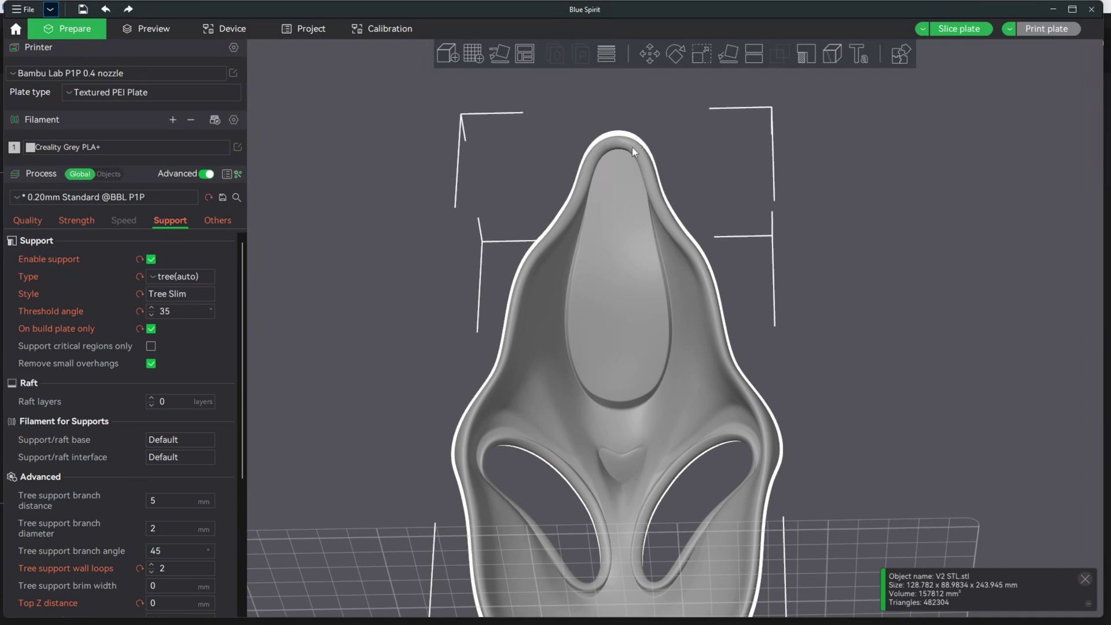
left_click(51, 9)
mouse_move(103, 36)
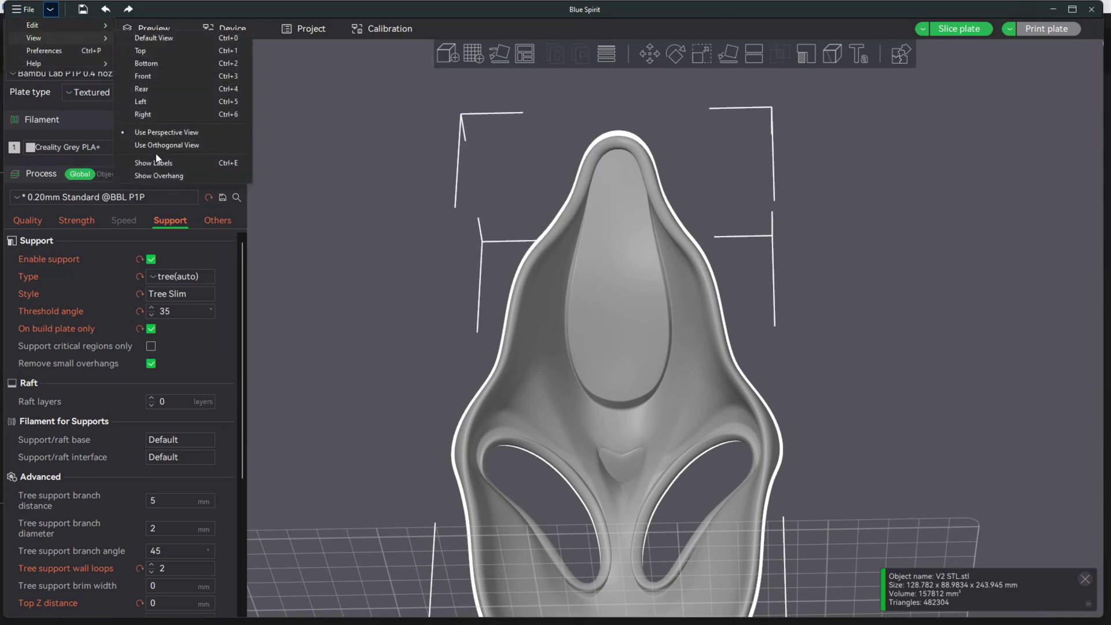
left_click(157, 176)
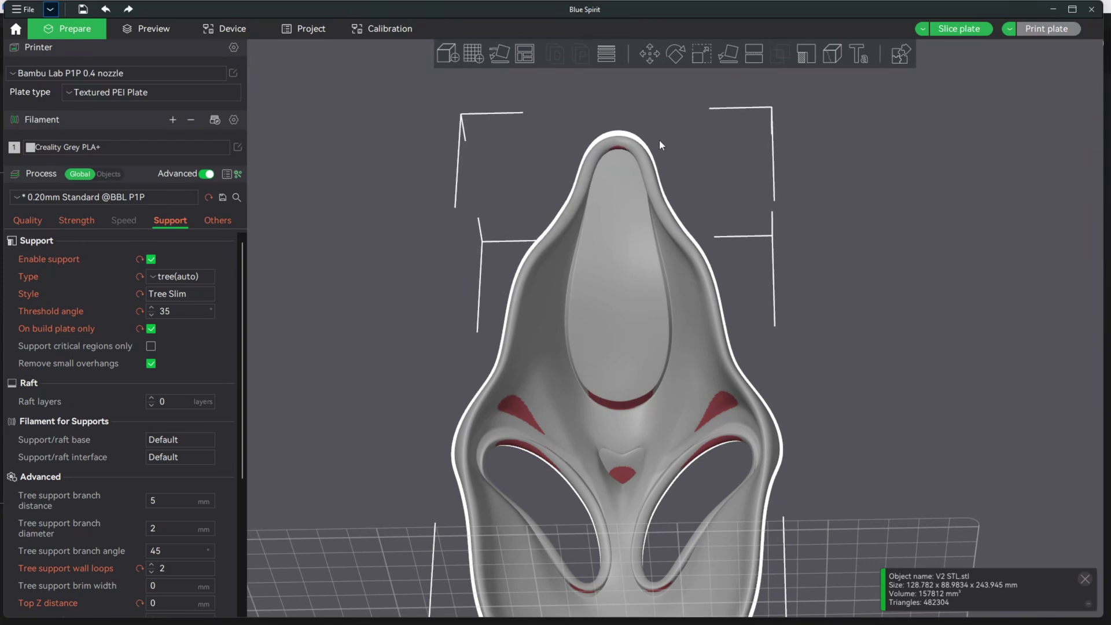
left_click(801, 56)
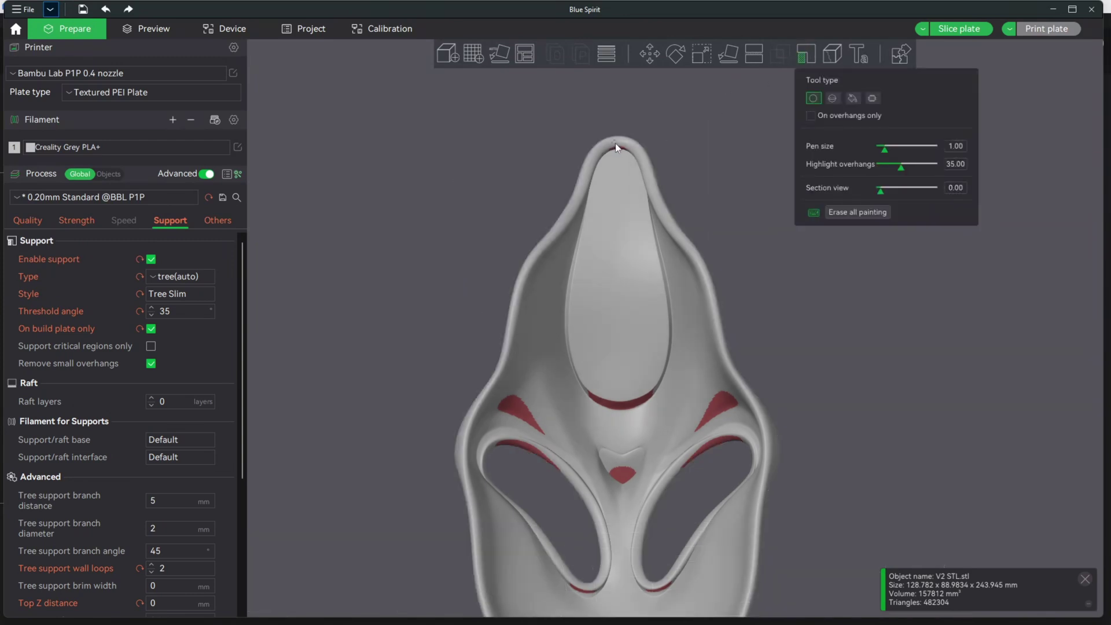
Paint support on the mask's top tip and slice the plate, reslicing after a preview check.
mouse_move(623, 153)
left_mouse_down()
mouse_move(612, 150)
mouse_move(626, 152)
left_mouse_up()
left_click(956, 28)
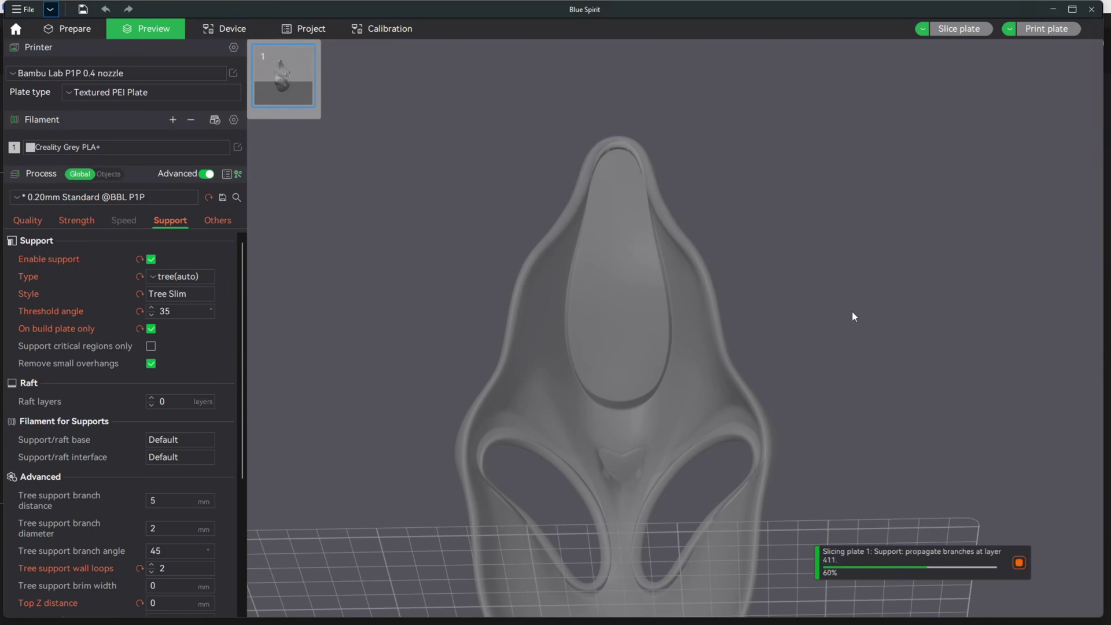
left_click_drag(861, 490, 814, 431)
key("Tab")
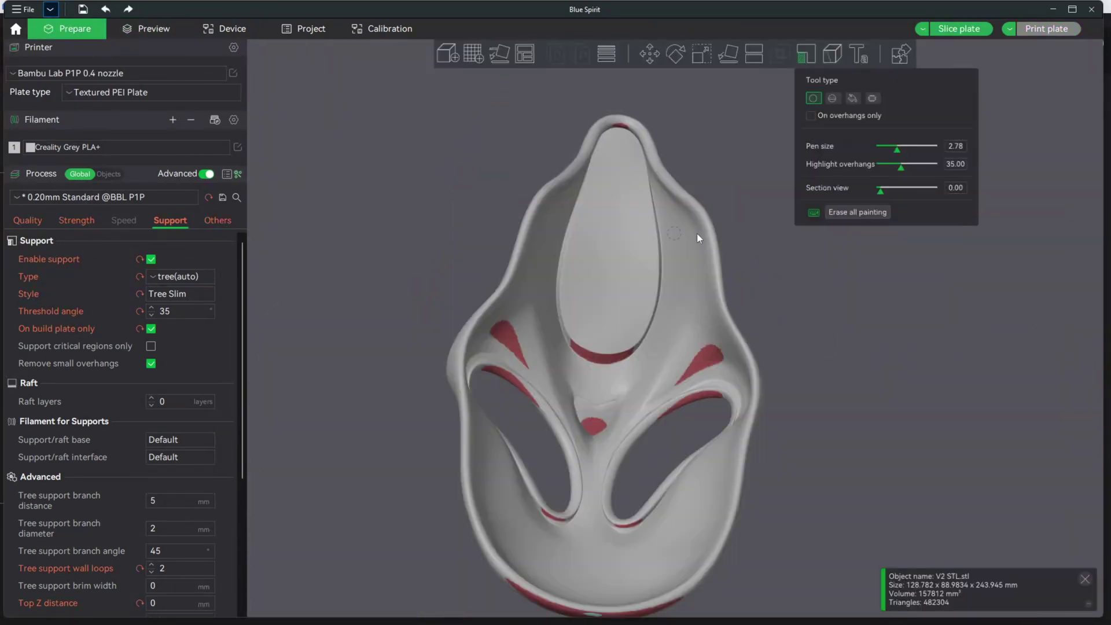
left_click(956, 29)
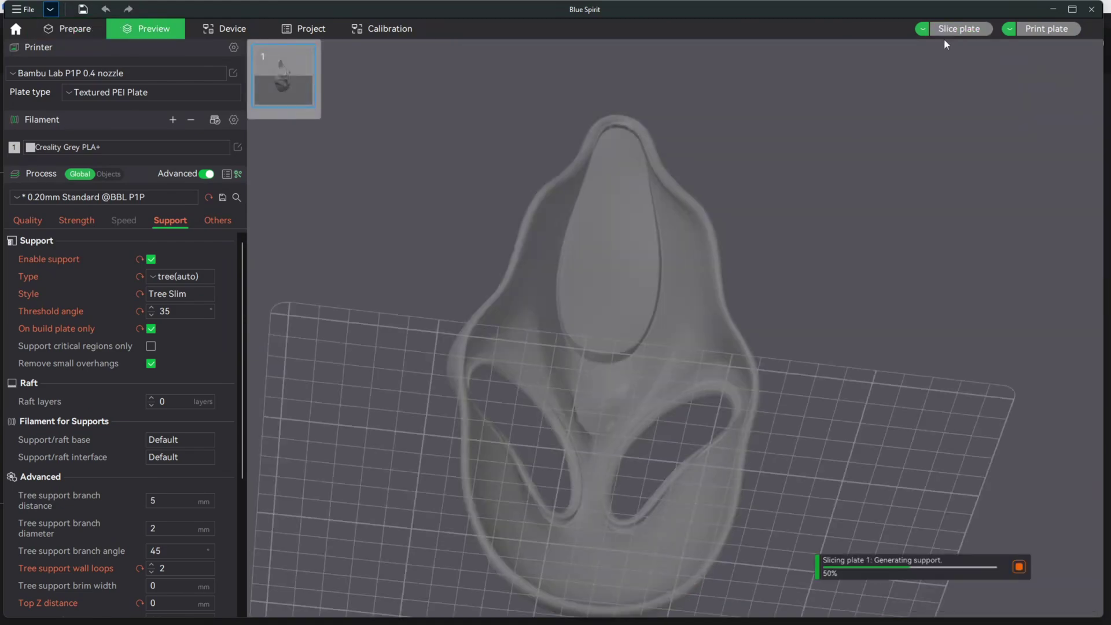
Orbit the sliced preview to inspect the green tree support branches.
left_click_drag(856, 355, 623, 446)
left_click_drag(672, 60, 610, 329)
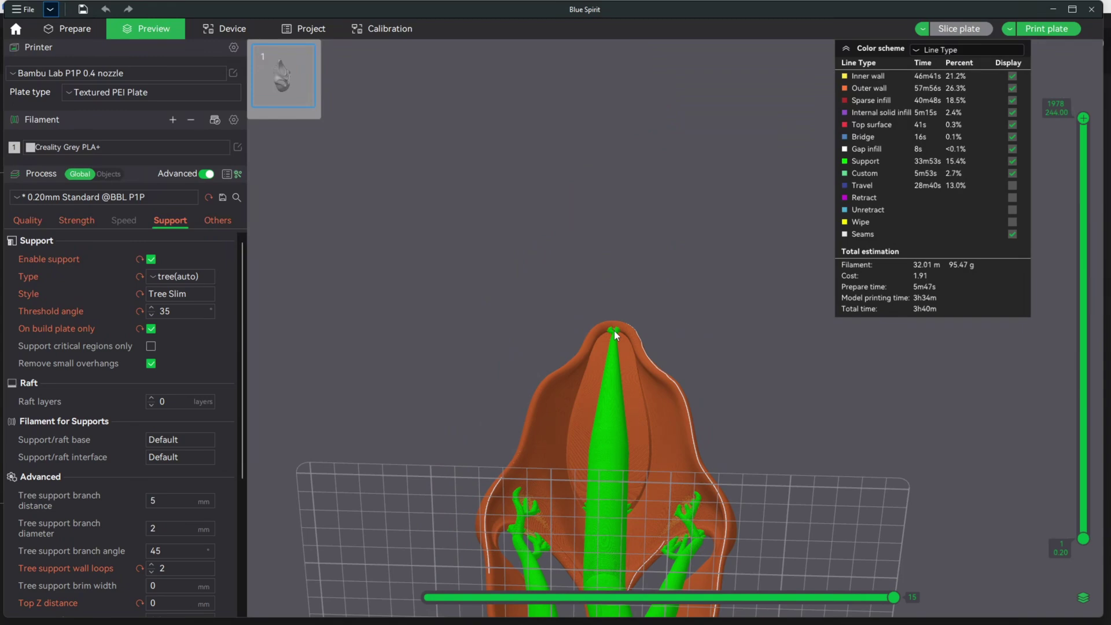
left_click_drag(769, 505, 902, 550)
left_click_drag(783, 507, 693, 411)
left_click_drag(632, 222, 731, 229)
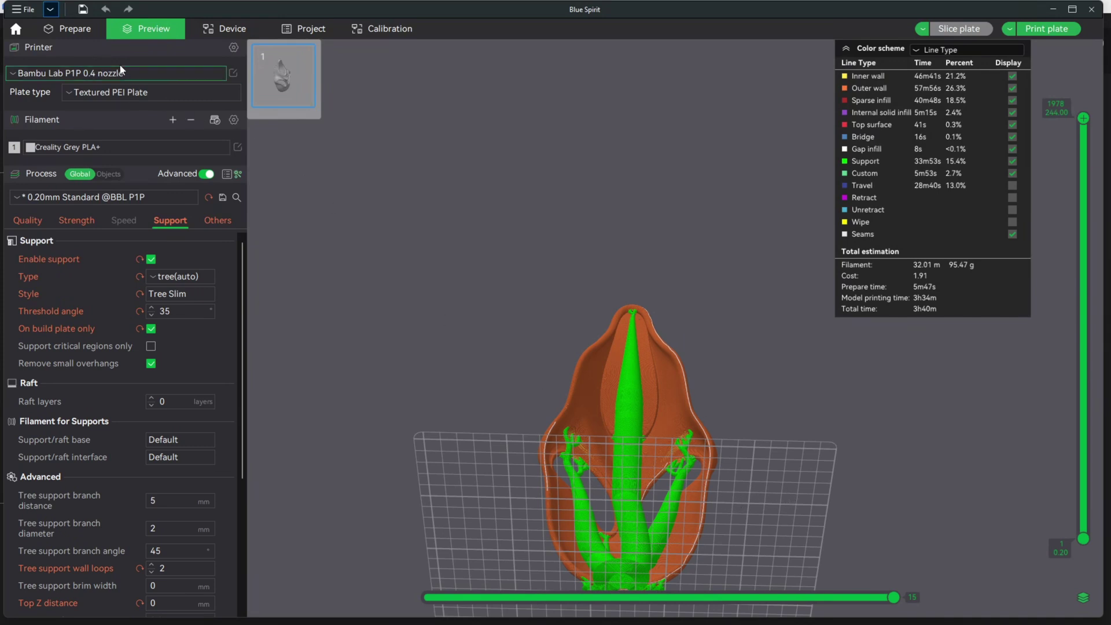
Return to the Prepare view and orbit and zoom around the mask.
left_click(76, 29)
left_click_drag(414, 372, 671, 417)
scroll(663, 415, "up", 4)
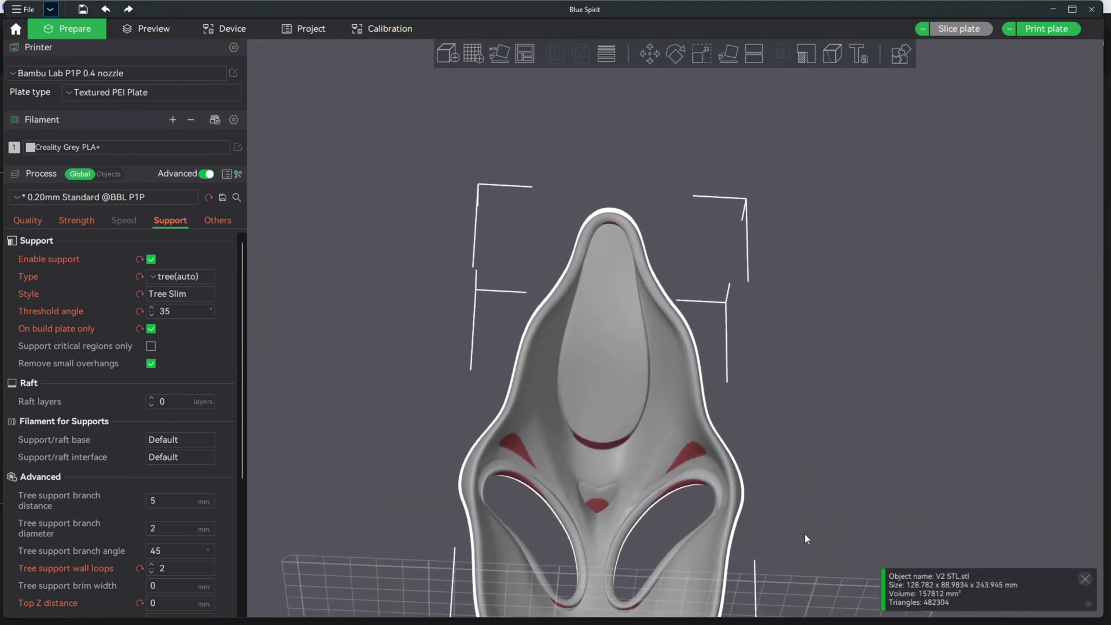
scroll(801, 534, "down", 3)
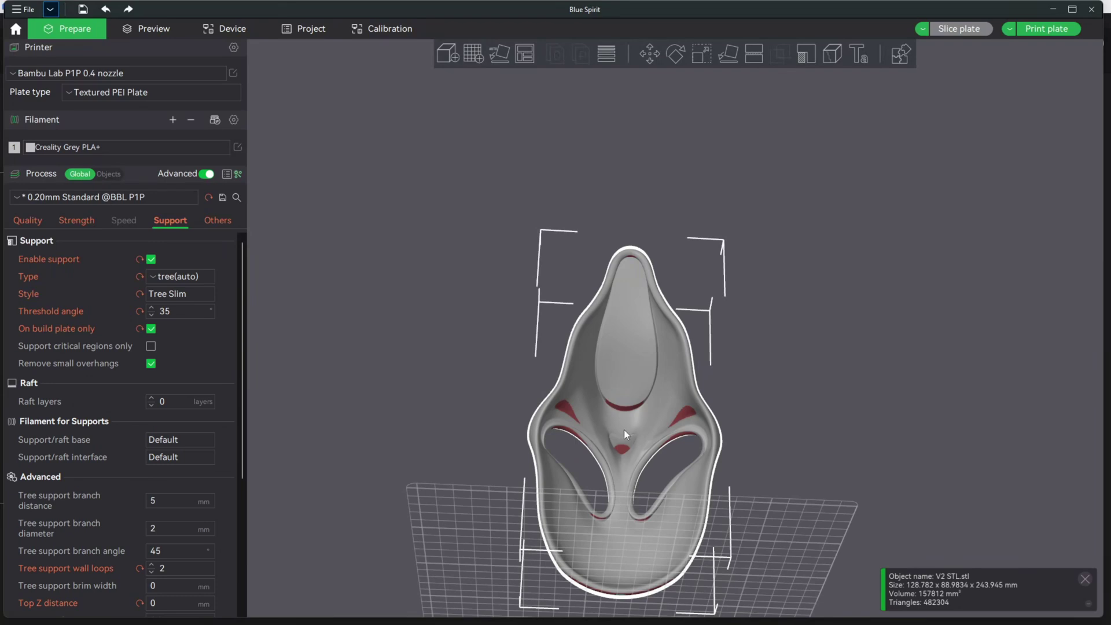
left_click_drag(773, 505, 760, 508)
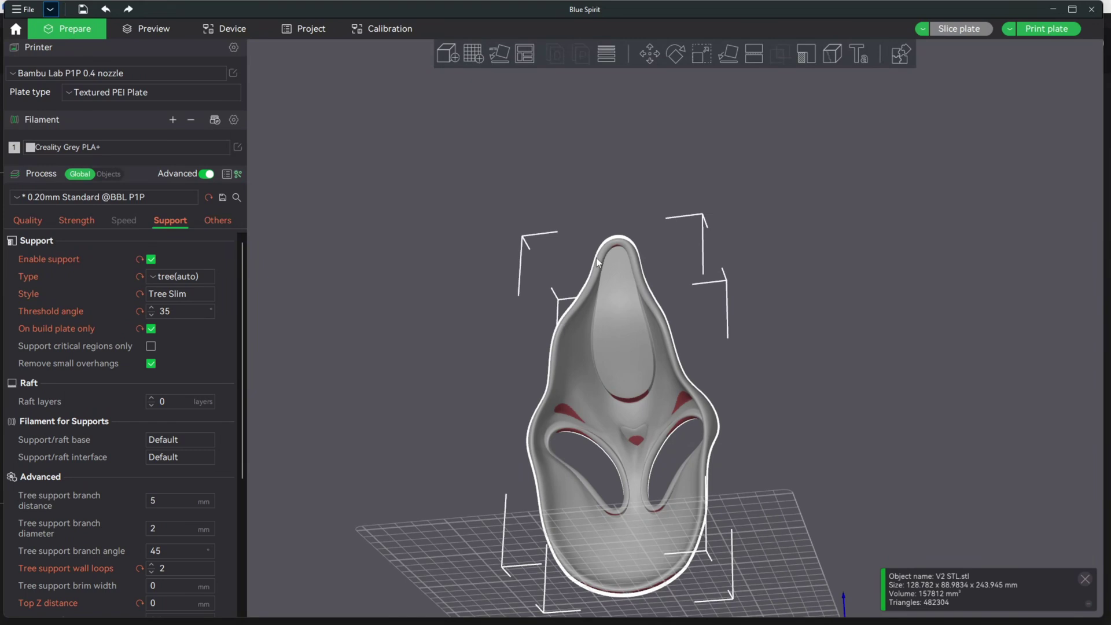
double_click(176, 311)
left_click_drag(756, 445, 682, 437)
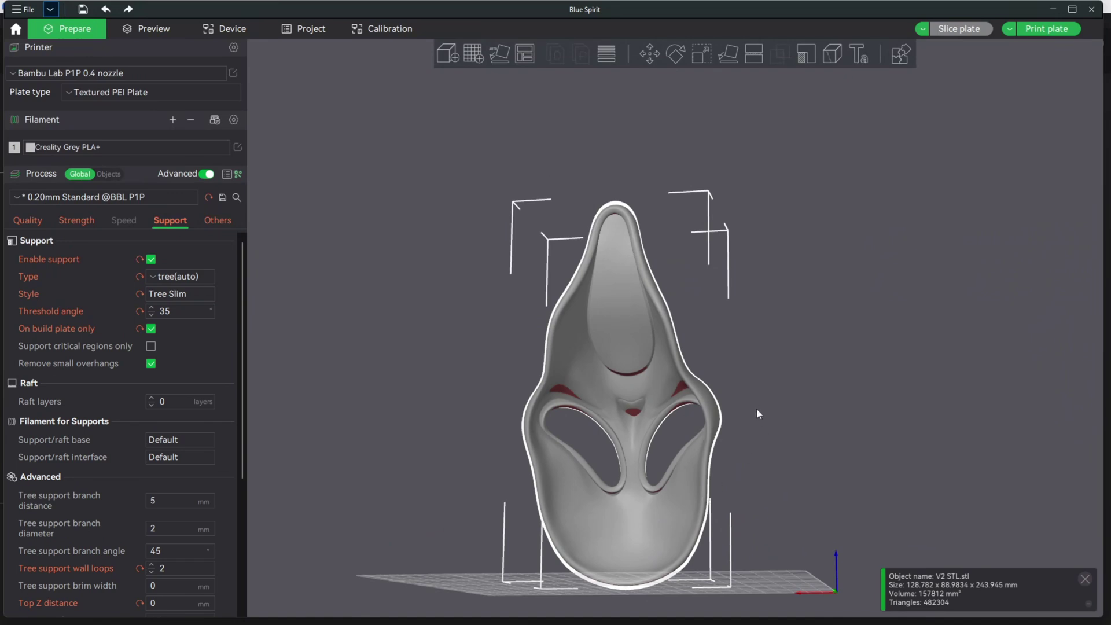
left_click_drag(781, 489, 653, 513)
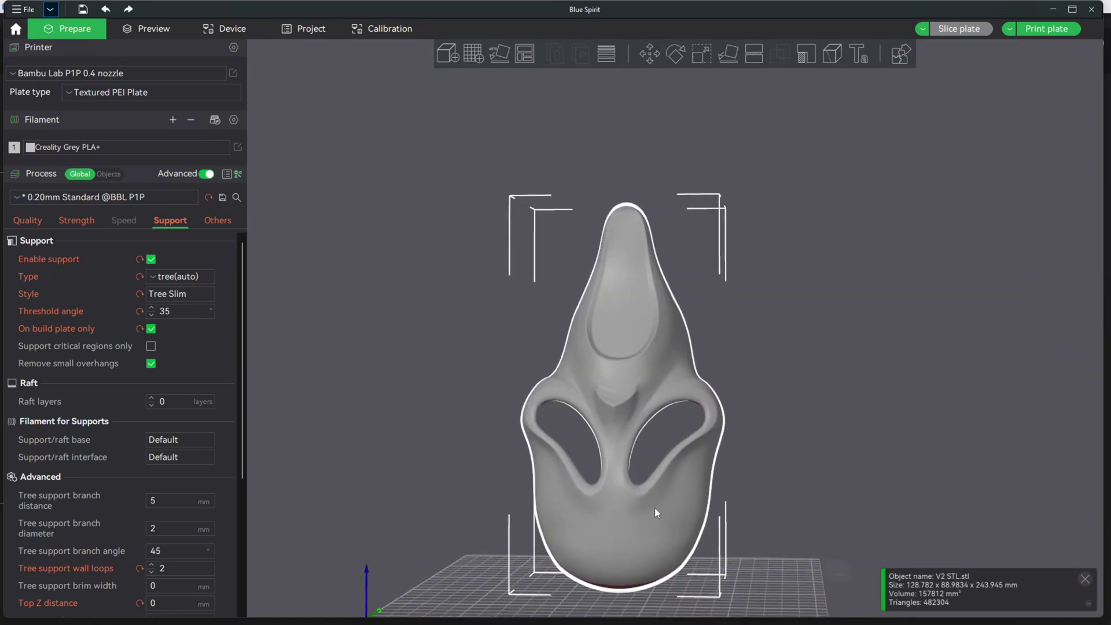
left_click(51, 11)
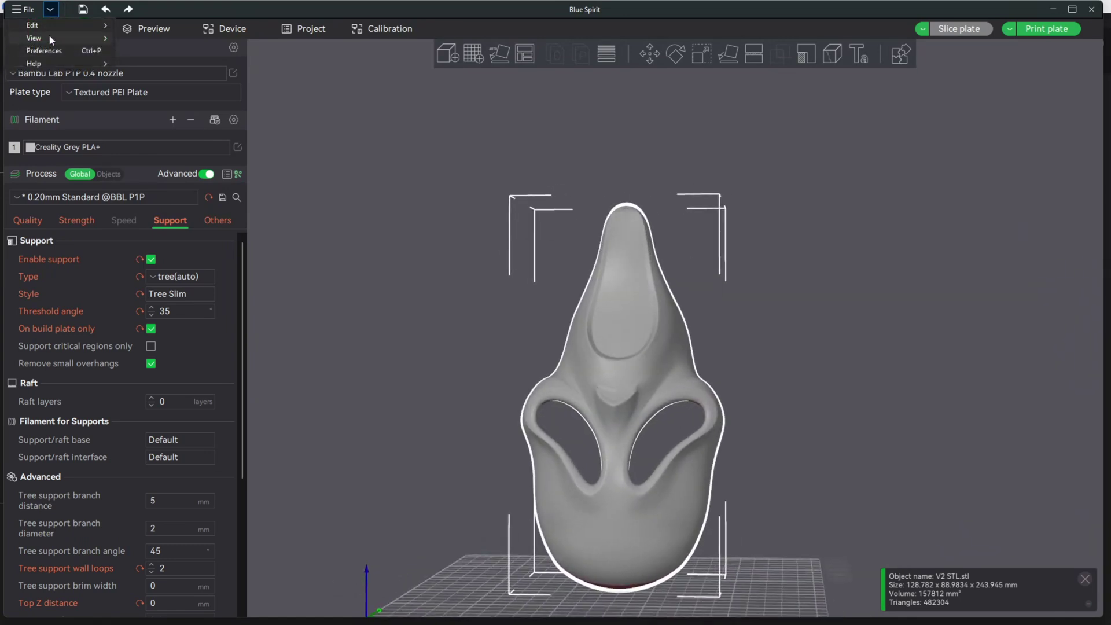
mouse_move(49, 33)
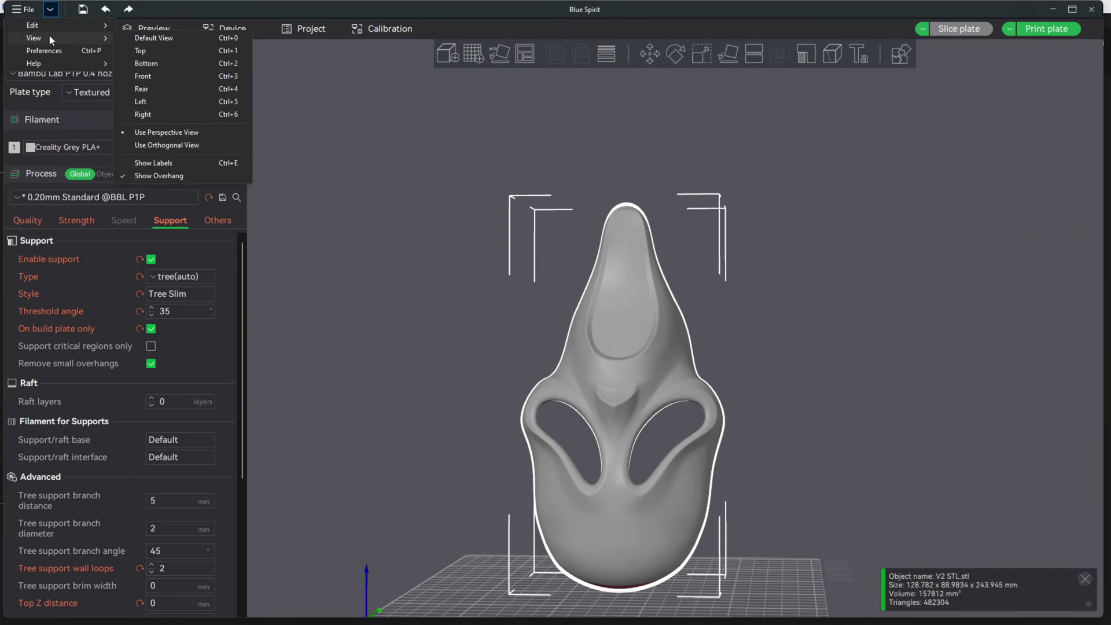
left_click(171, 177)
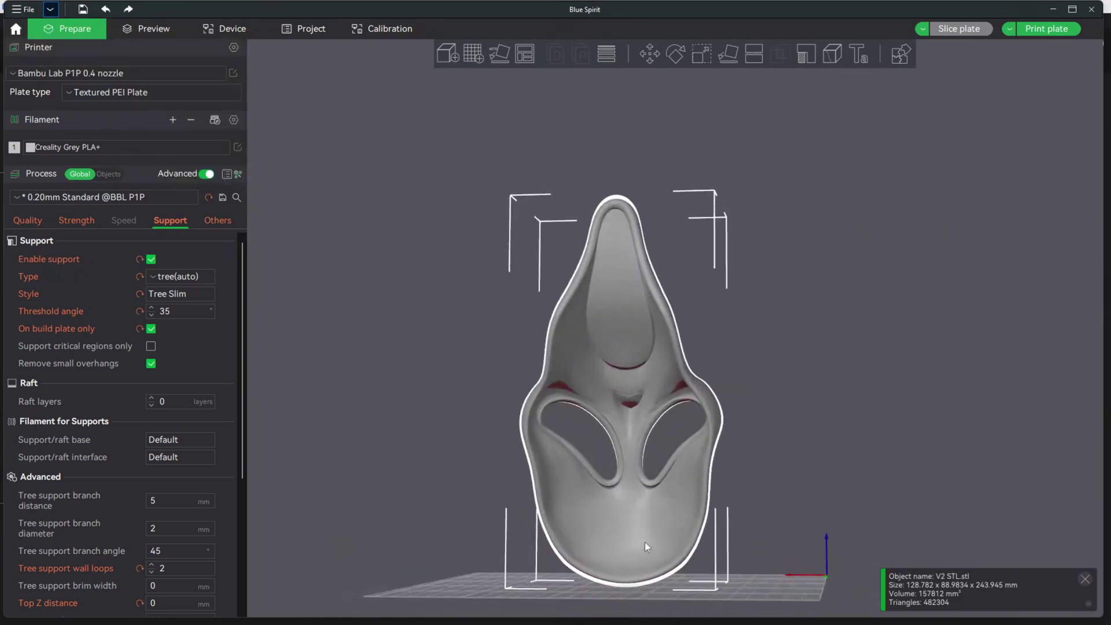